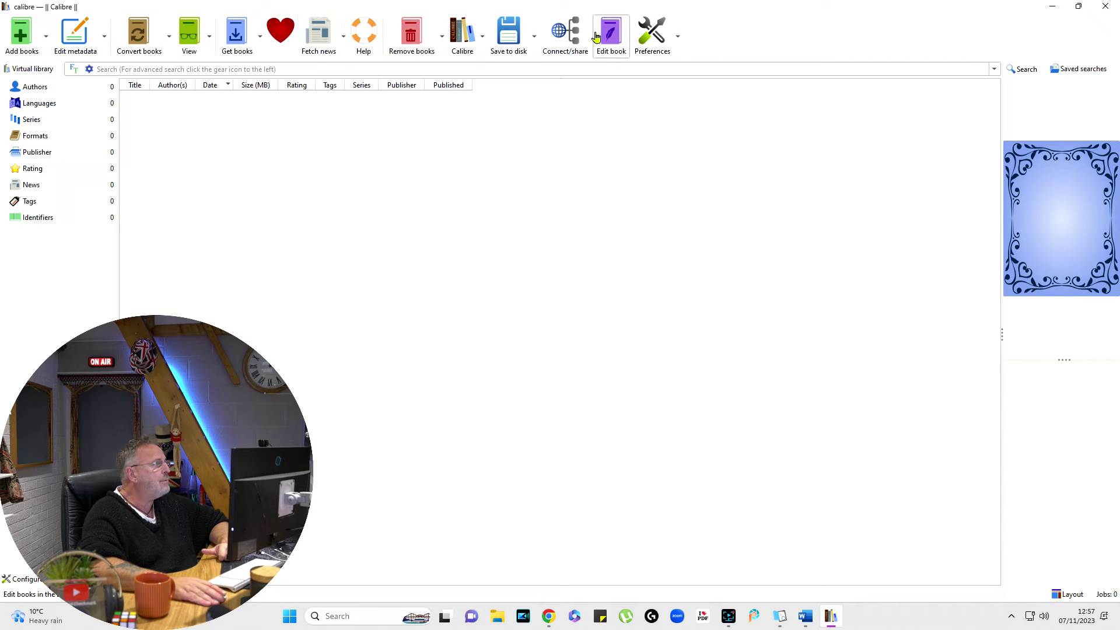
Add the Stealthy .docx manuscript from the Stealthy folder to the Calibre library
{"action": "left_click", "coordinate": [16, 50]}
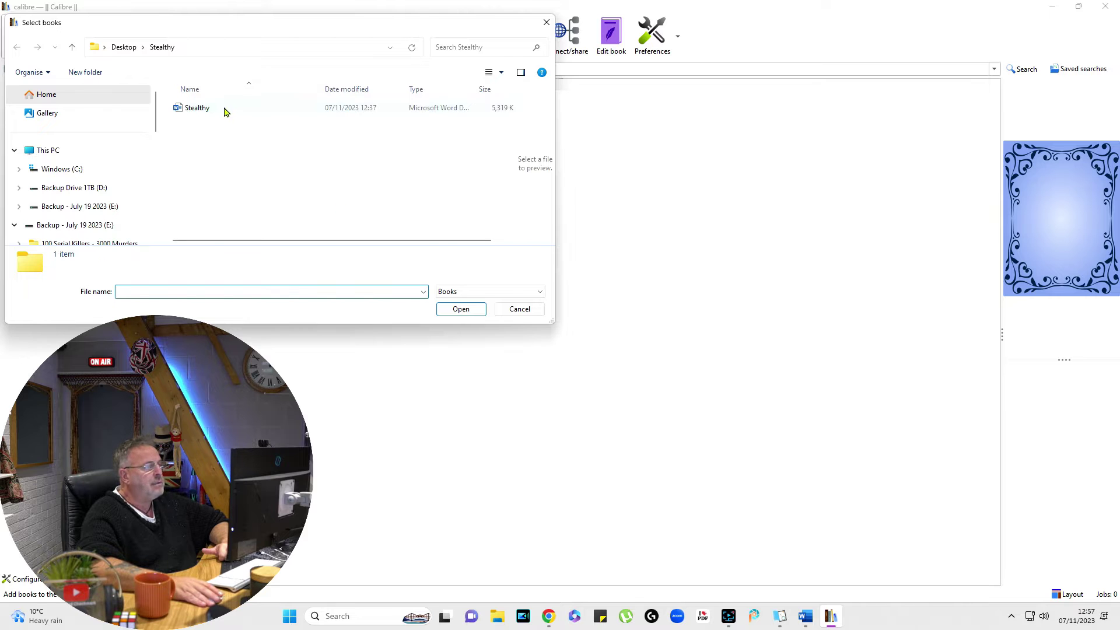
{"action": "left_click", "coordinate": [227, 109]}
{"action": "left_click", "coordinate": [475, 309]}
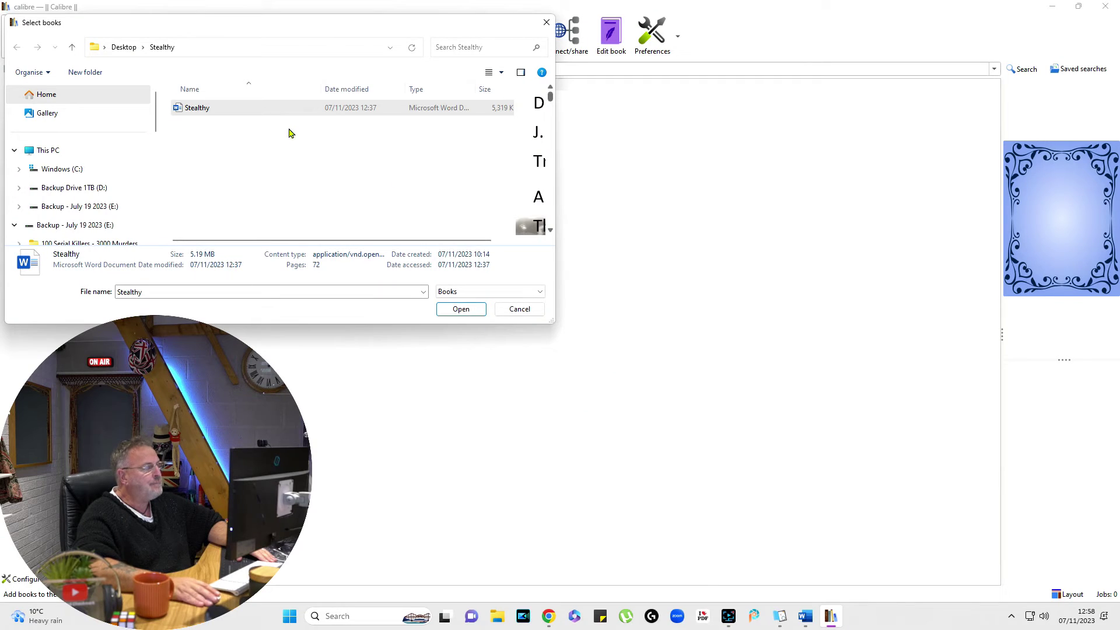
{"action": "left_click", "coordinate": [470, 310]}
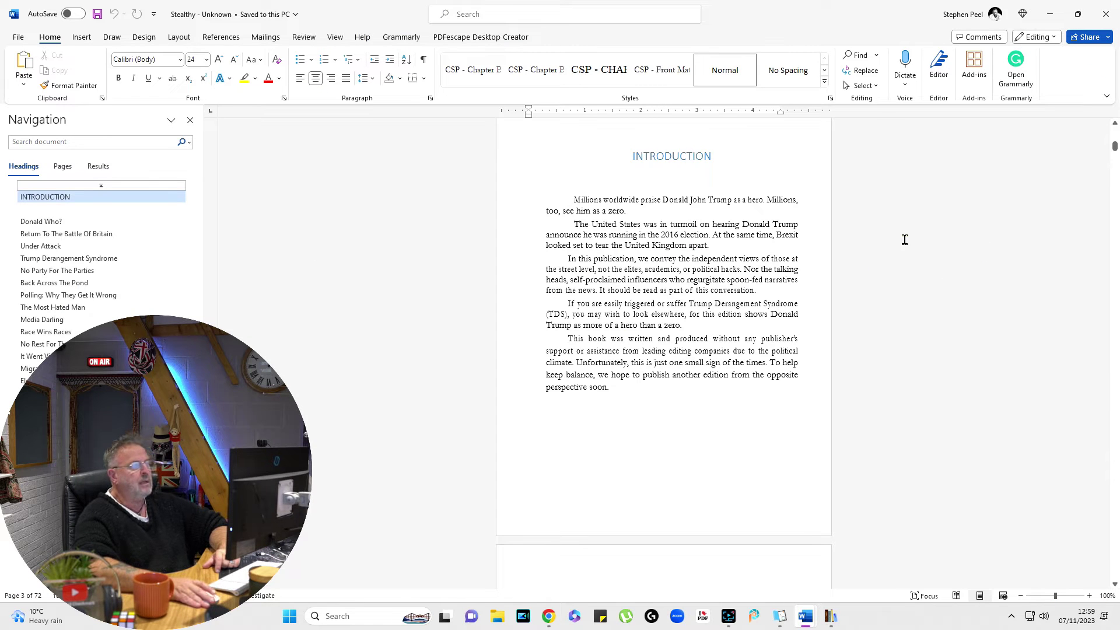
Scroll to Chapter 1 and check the formatting of the body text
{"action": "scroll", "coordinate": [905, 243], "scroll_direction": "down", "scroll_amount": 10}
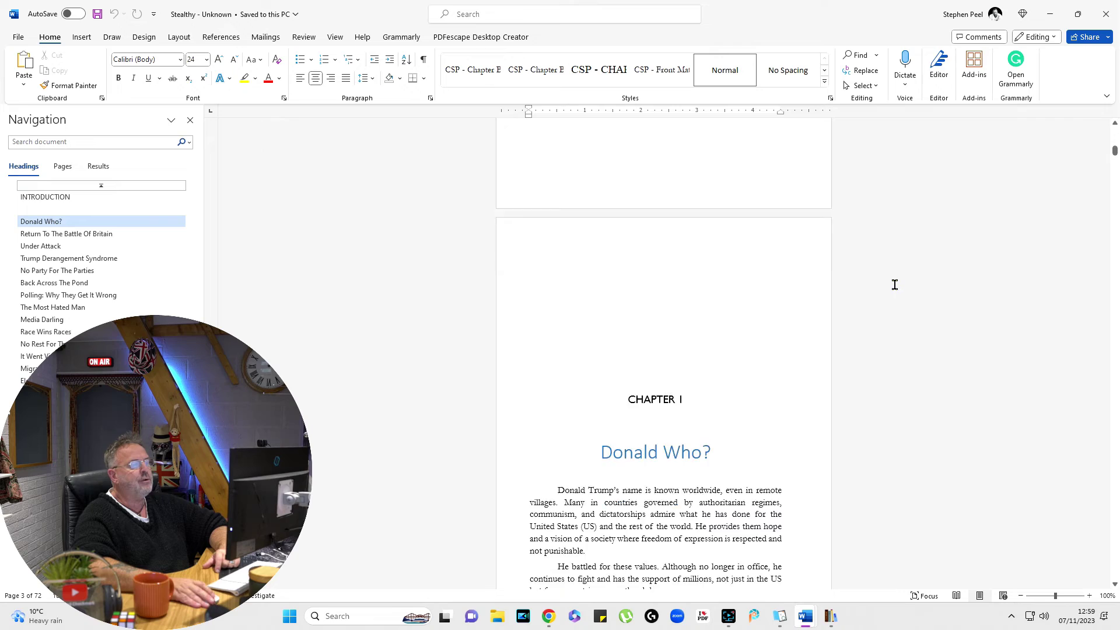
{"action": "scroll", "coordinate": [894, 285], "scroll_direction": "down", "scroll_amount": 8}
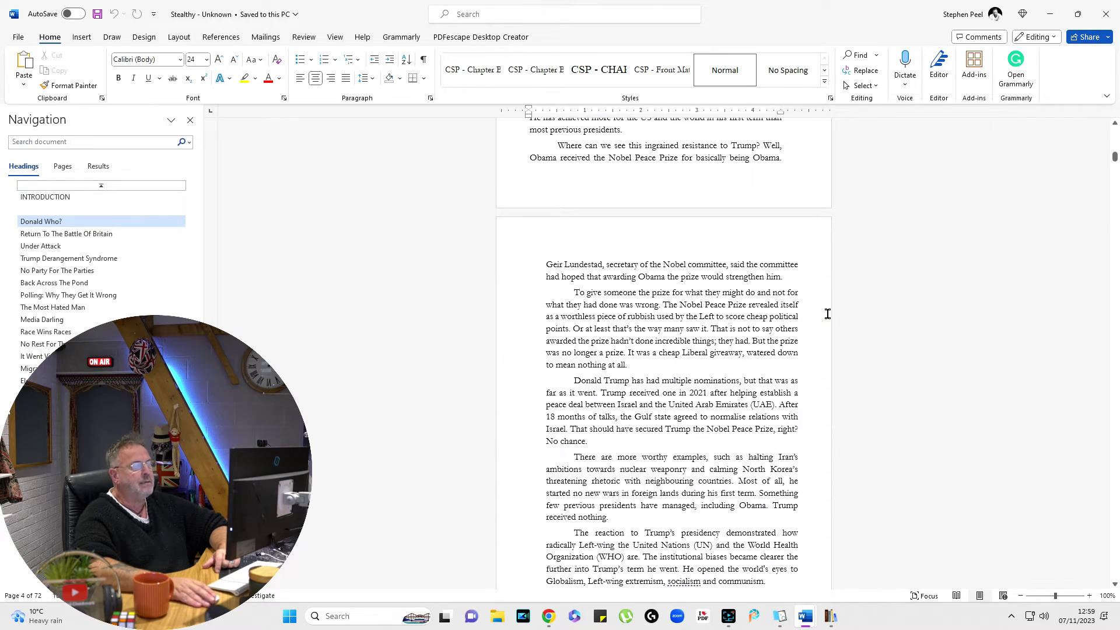
{"action": "scroll", "coordinate": [817, 327], "scroll_direction": "up", "scroll_amount": 8}
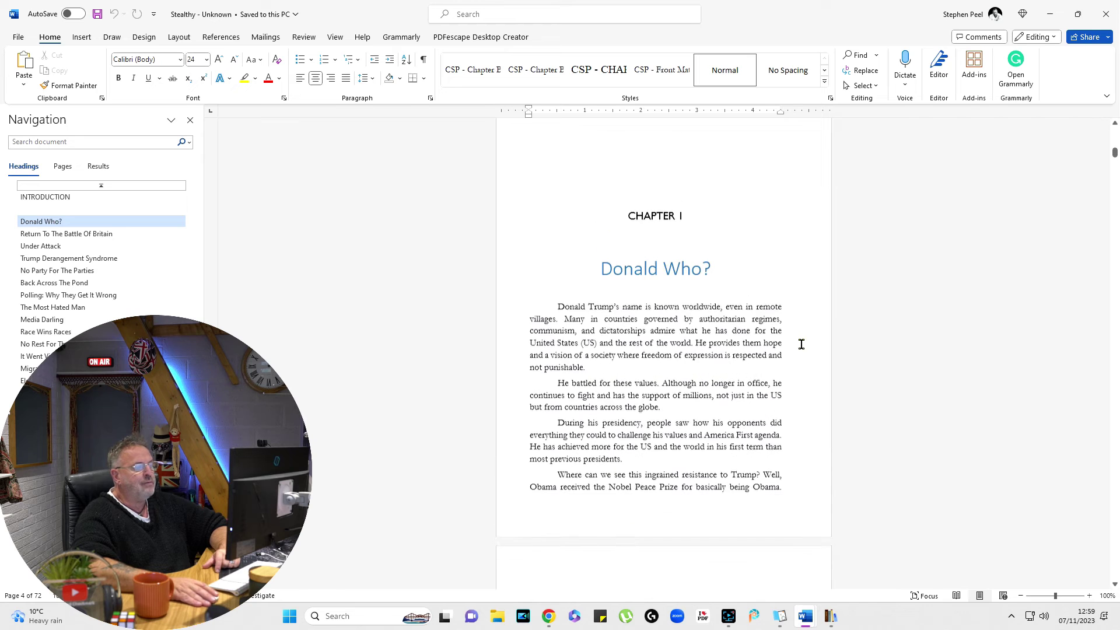
{"action": "scroll", "coordinate": [802, 344], "scroll_direction": "down", "scroll_amount": 2}
{"action": "left_click", "coordinate": [716, 437]}
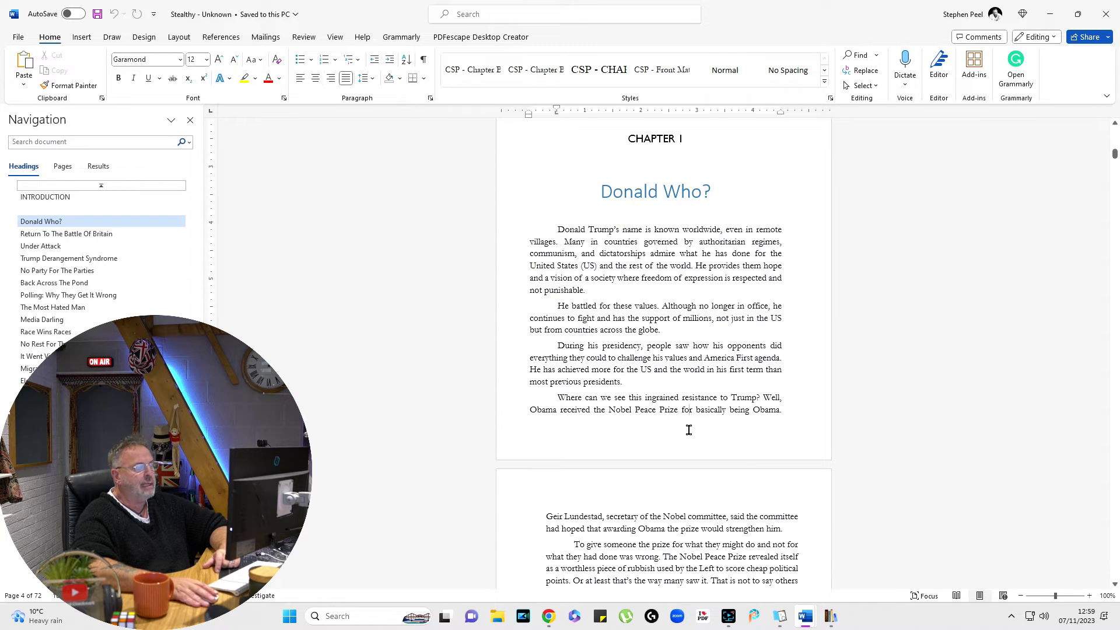
Enter and leave header/footer editing, then check the Donald Who? heading's style
{"action": "double_click", "coordinate": [715, 444]}
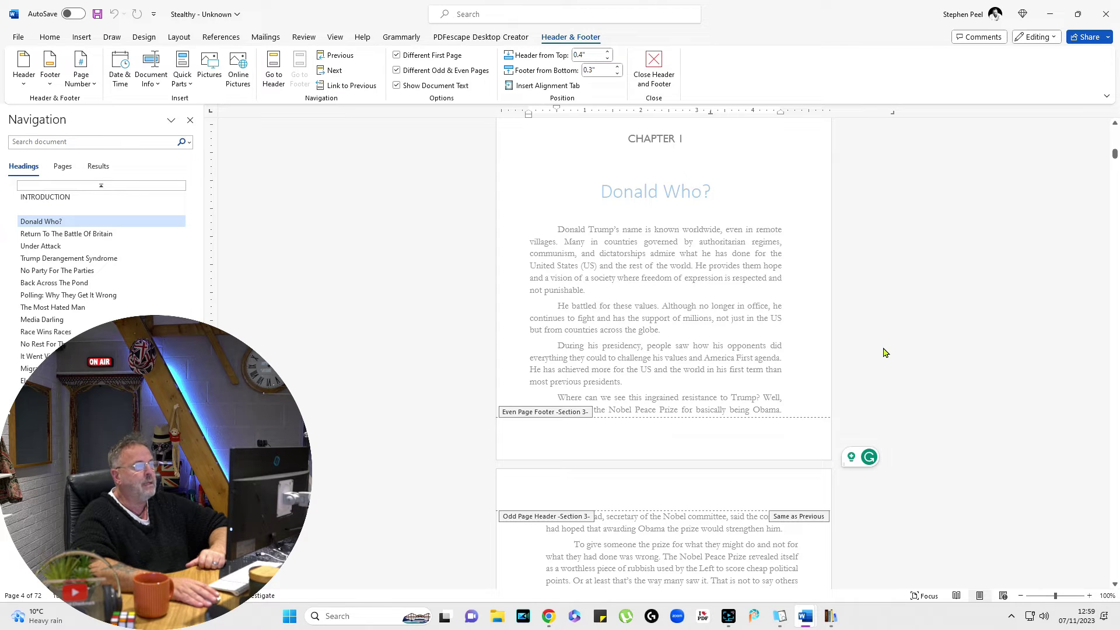
{"action": "double_click", "coordinate": [802, 191]}
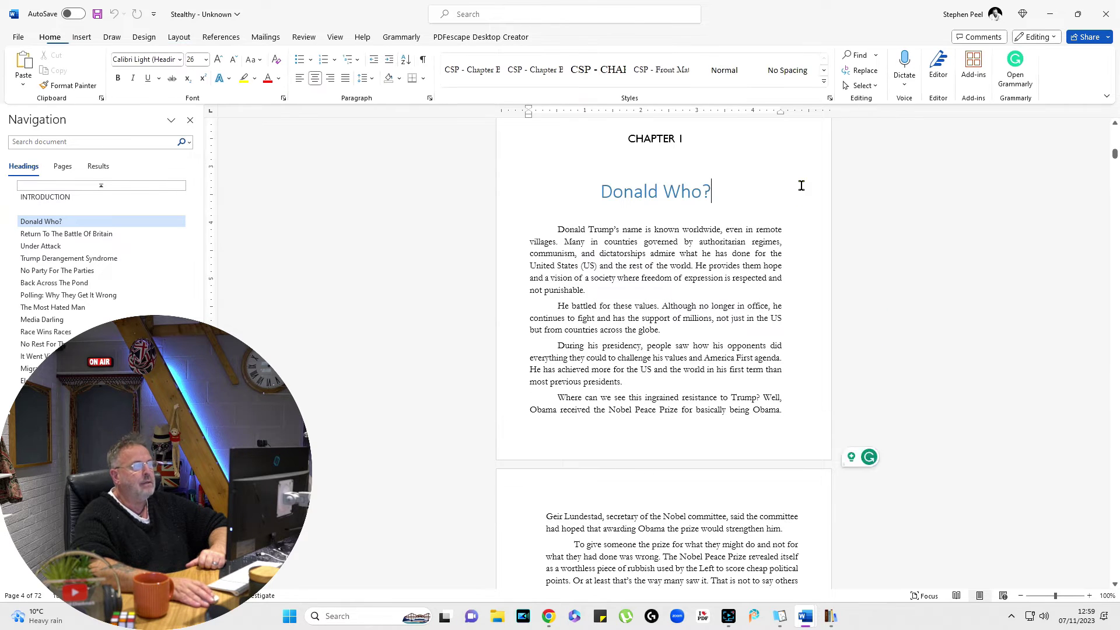
{"action": "scroll", "coordinate": [911, 294], "scroll_direction": "up", "scroll_amount": 5}
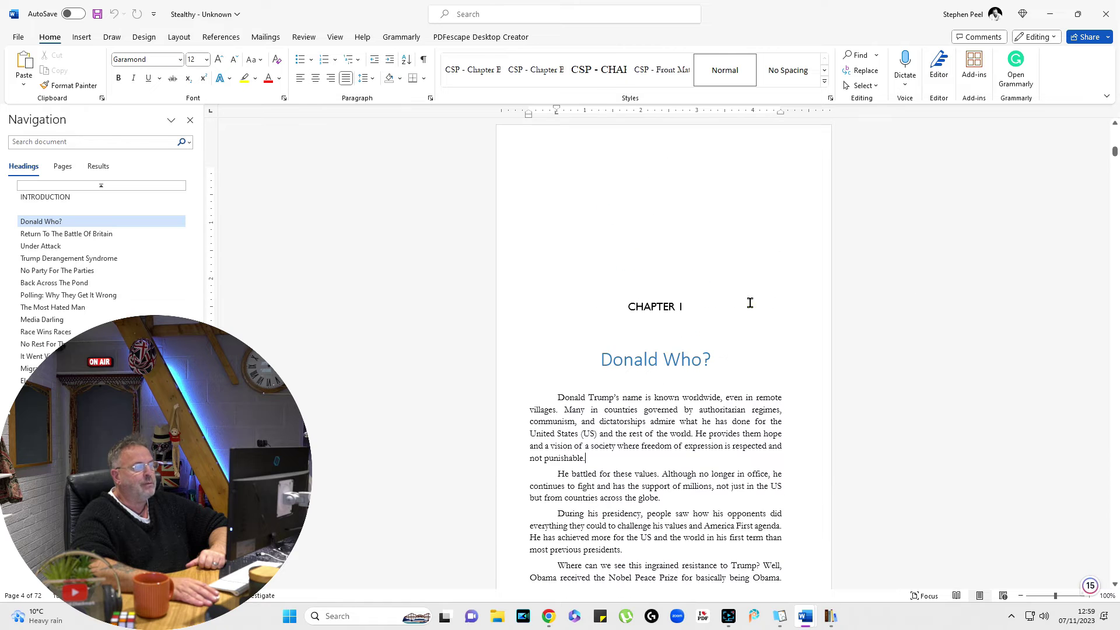
{"action": "left_click", "coordinate": [604, 360]}
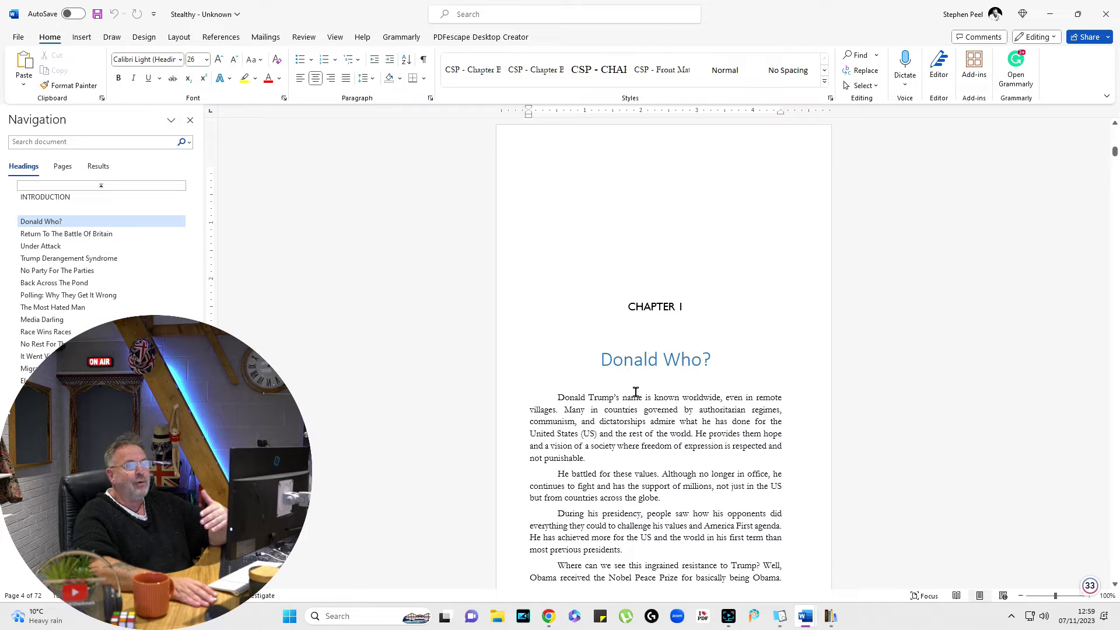
Type THE END on the blank page 72 of 72 and select it
{"action": "scroll", "coordinate": [635, 392], "scroll_direction": "down", "scroll_amount": 5}
{"action": "left_click_drag", "start_coordinate": [1115, 155], "coordinate": [1115, 575]}
{"action": "scroll", "coordinate": [689, 394], "scroll_direction": "up", "scroll_amount": 10}
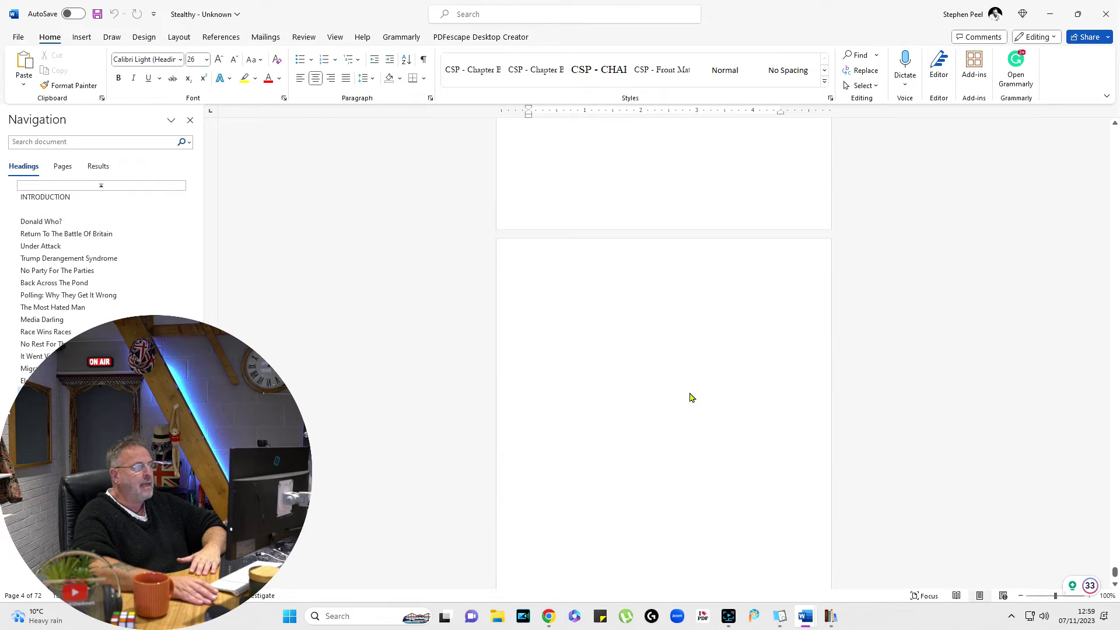
{"action": "scroll", "coordinate": [643, 379], "scroll_direction": "down", "scroll_amount": 7}
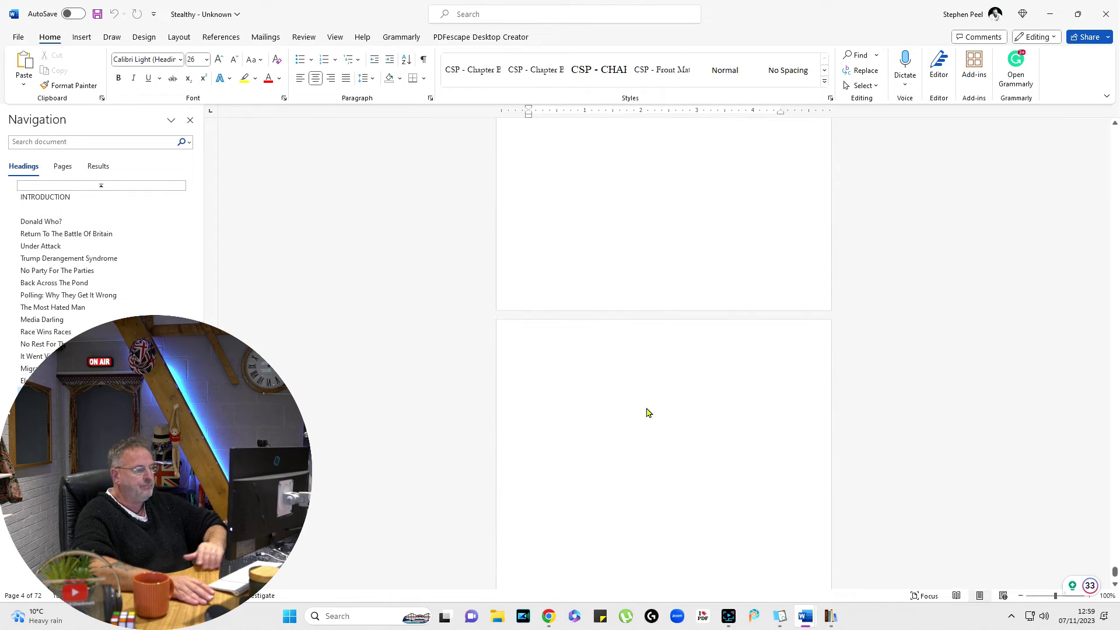
{"action": "right_click", "coordinate": [635, 441]}
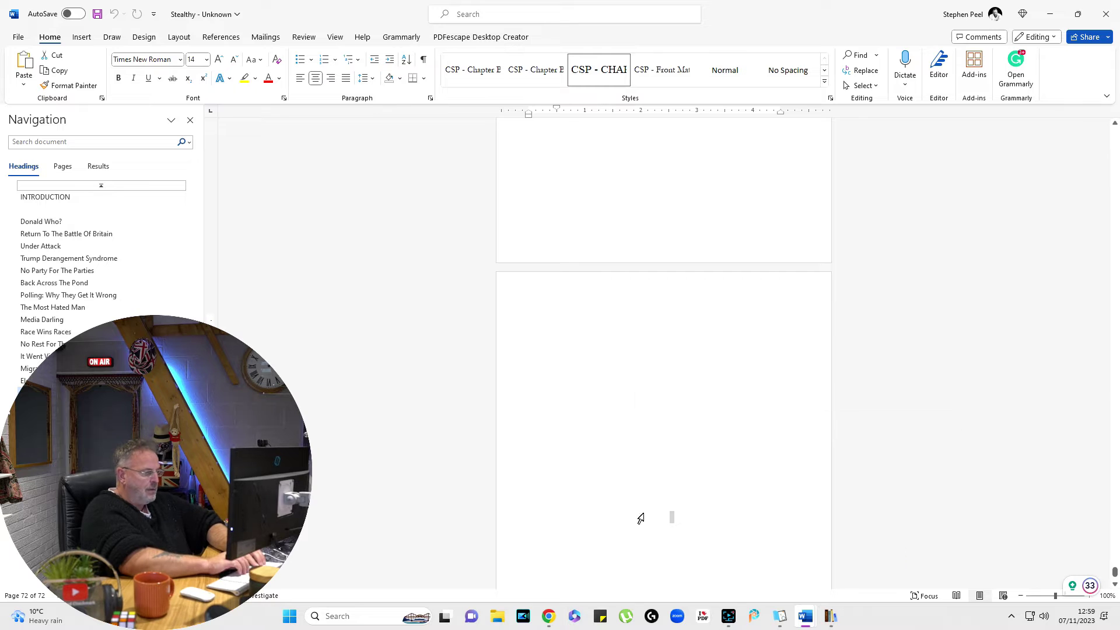
{"action": "left_click", "coordinate": [675, 517]}
{"action": "type", "text": "THE END"}
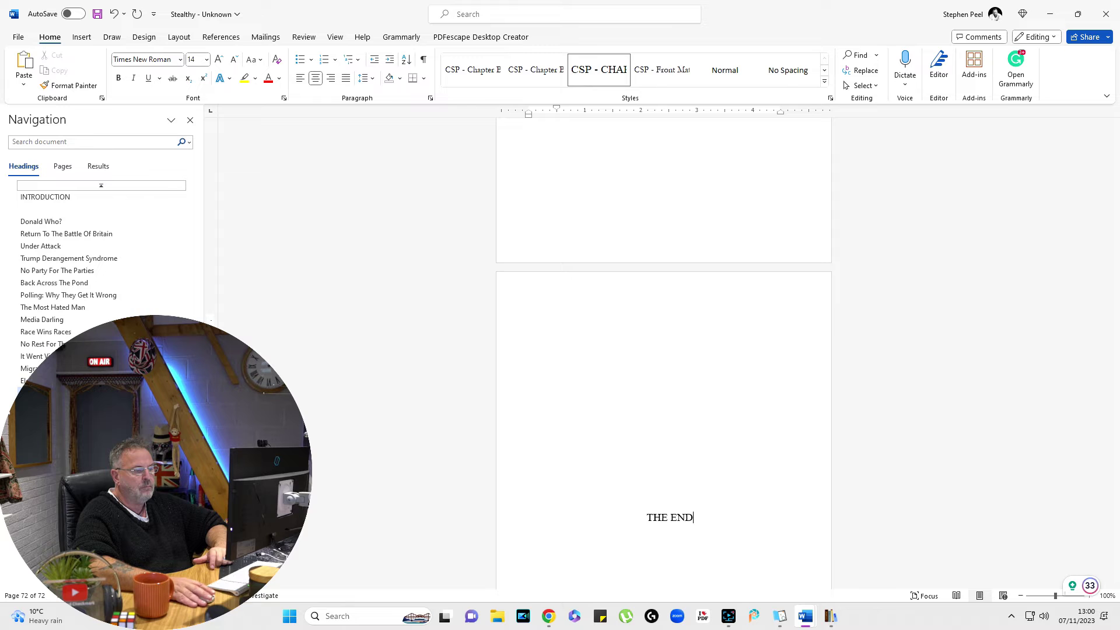
{"action": "scroll", "coordinate": [815, 337], "scroll_direction": "down", "scroll_amount": 3}
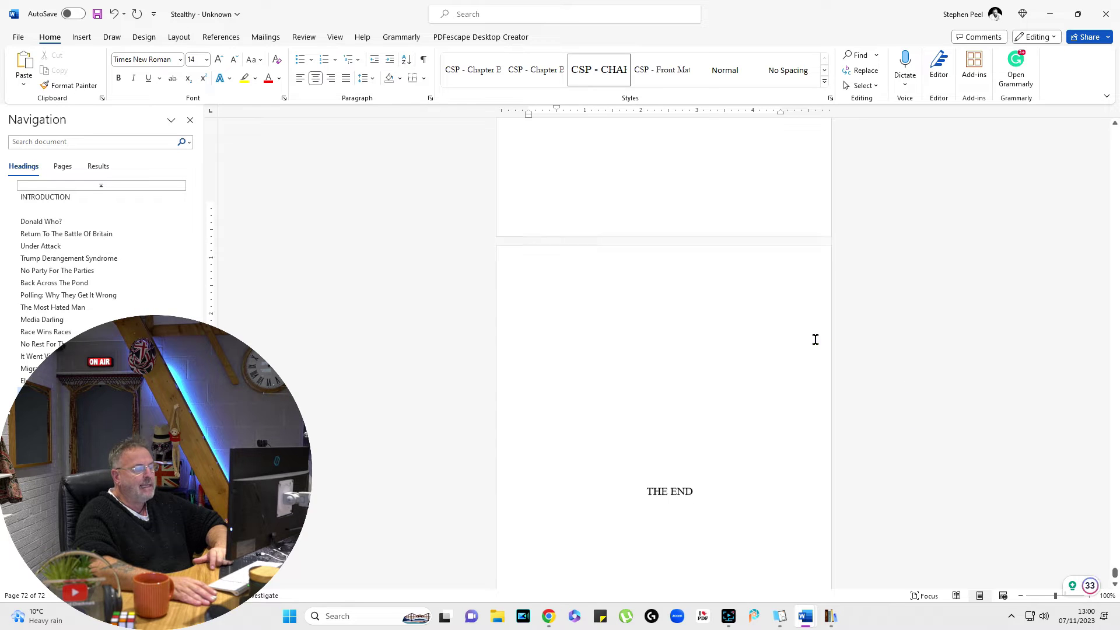
{"action": "left_click_drag", "start_coordinate": [647, 375], "coordinate": [696, 377]}
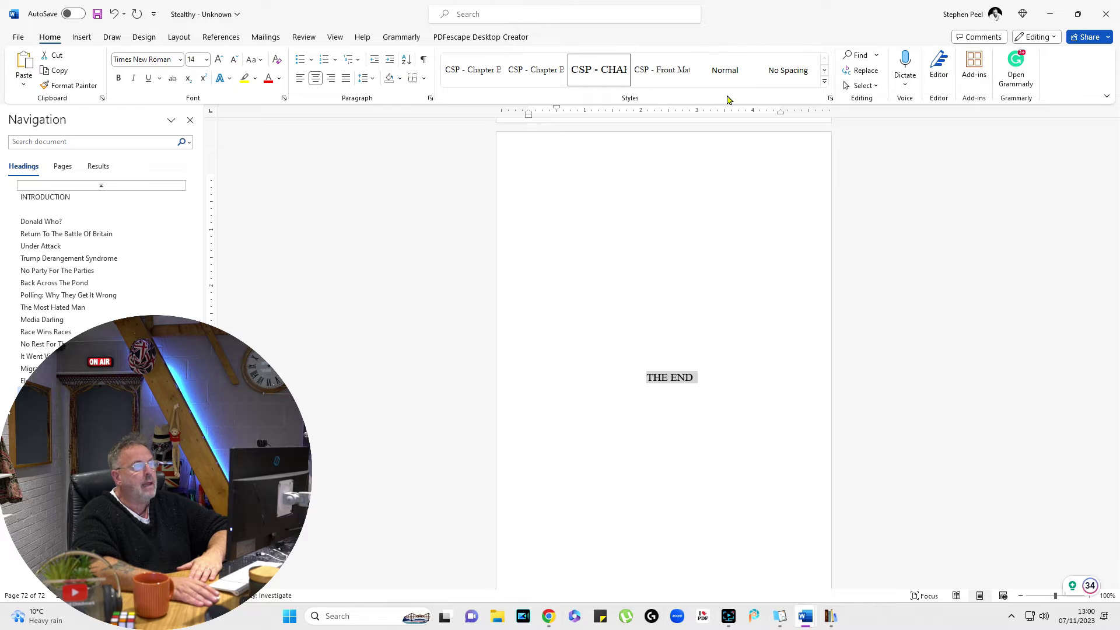
Make the closing words a Heading 1, remove the indent and correct them to 'The End'
{"action": "left_click", "coordinate": [824, 71]}
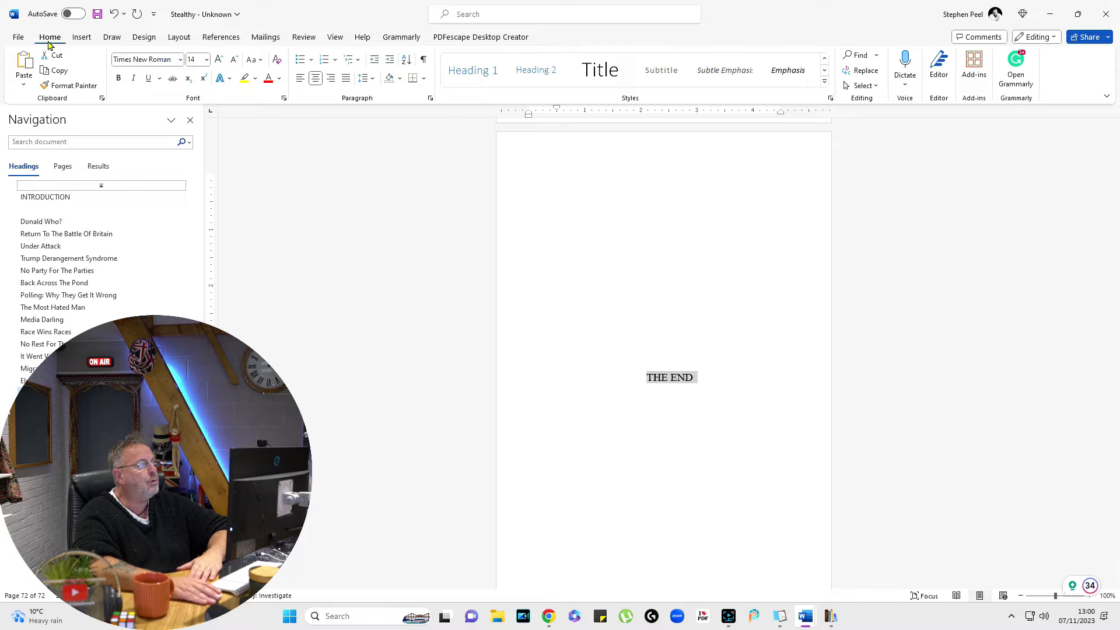
{"action": "left_click", "coordinate": [470, 76]}
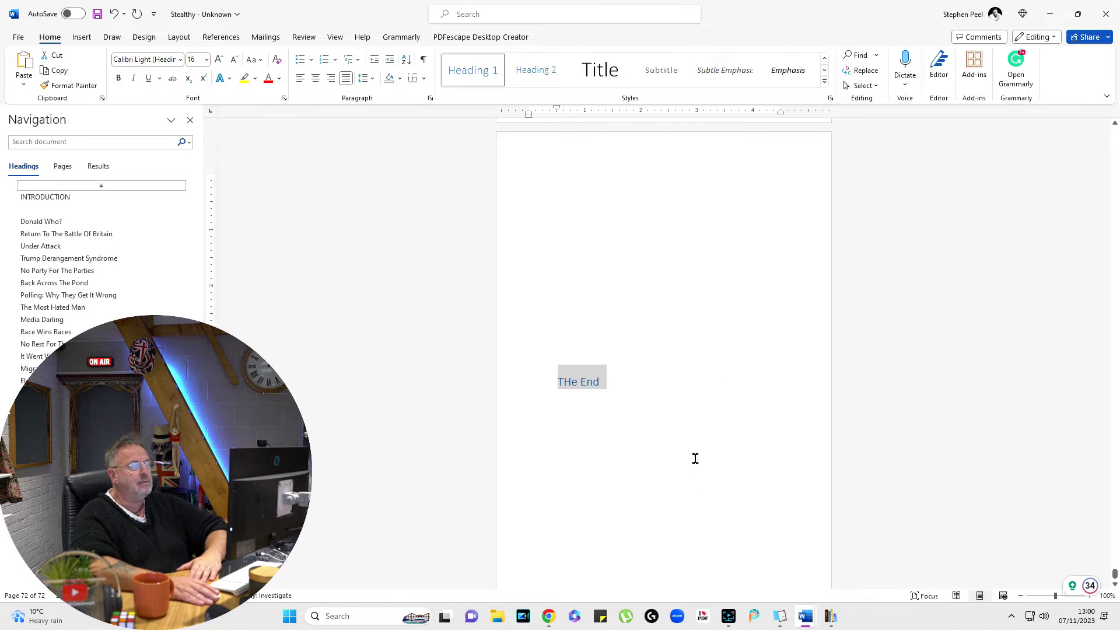
{"action": "left_click", "coordinate": [652, 385]}
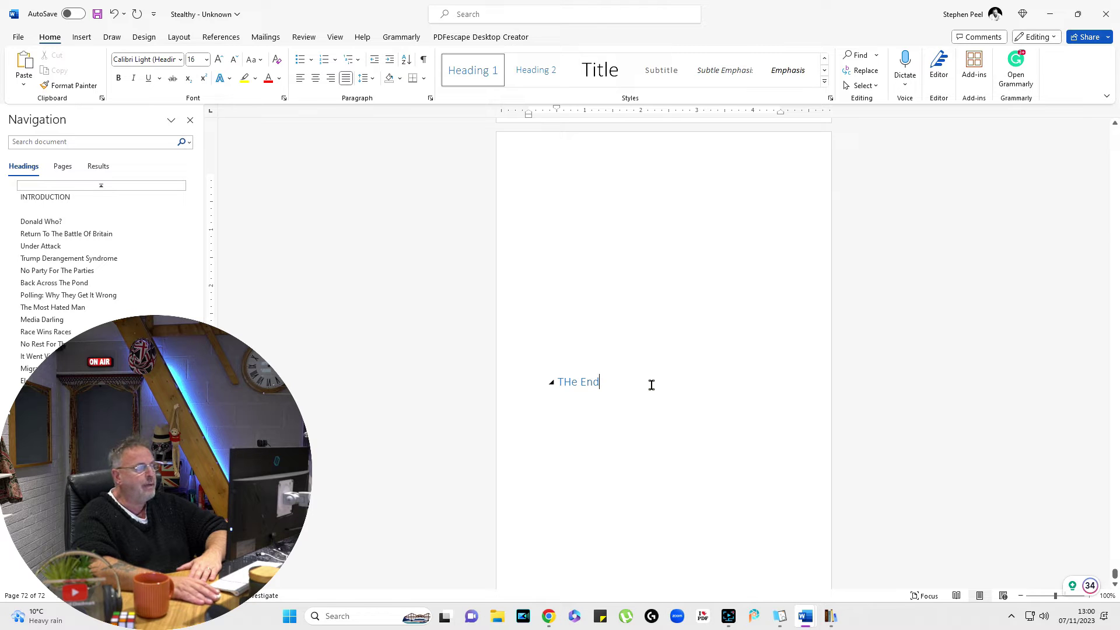
{"action": "left_click", "coordinate": [564, 383]}
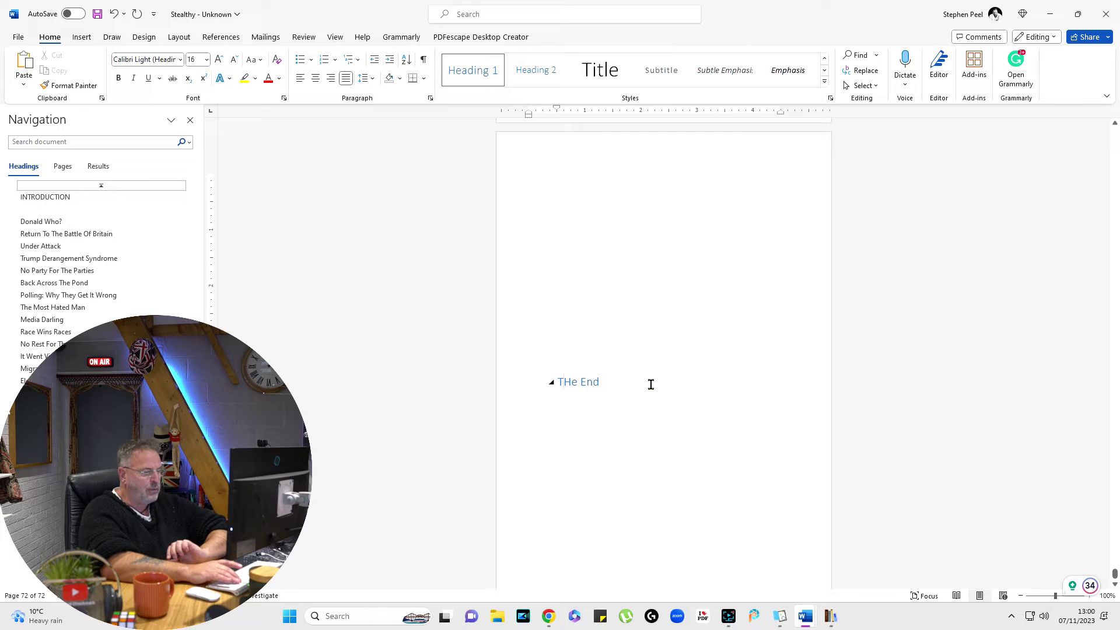
{"action": "key", "text": "BackSpace"}
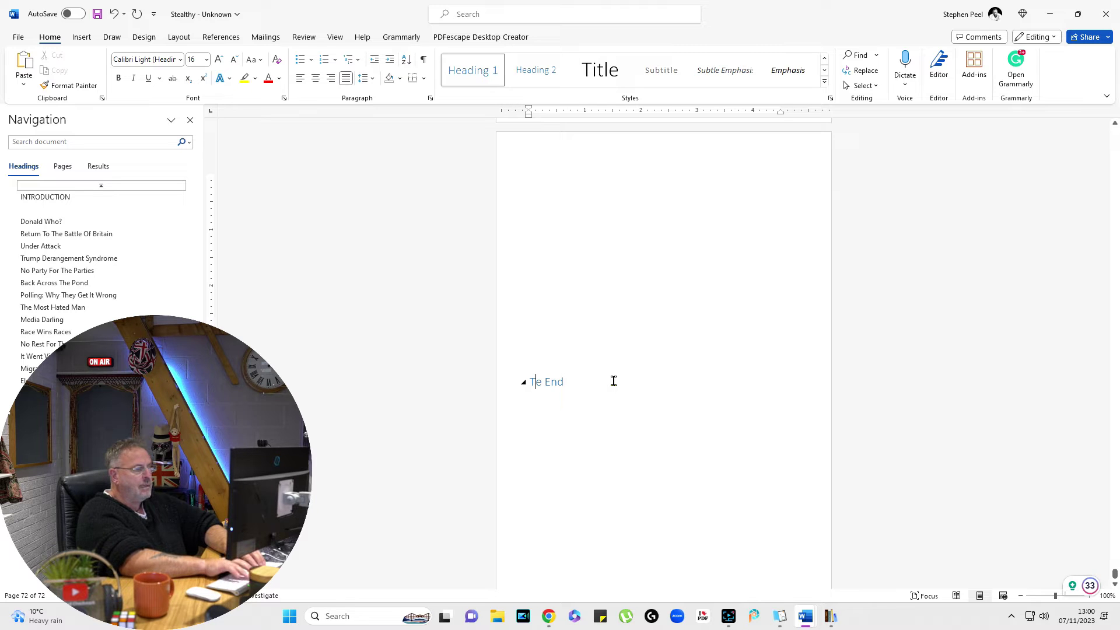
{"action": "type", "text": "hh"}
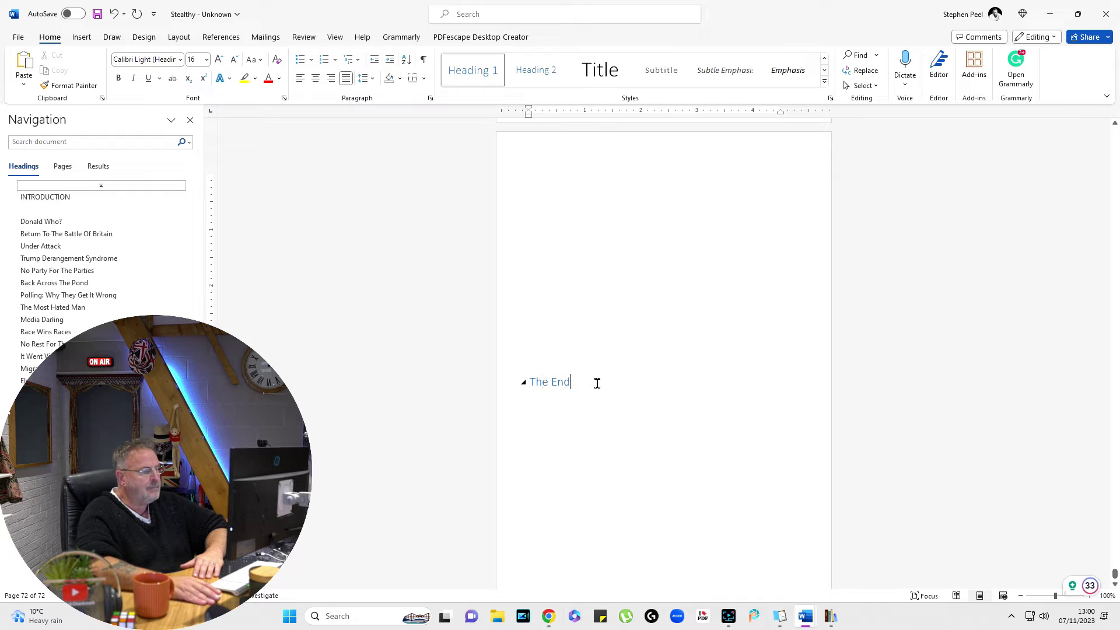
Centre The End heading and set its font size to 26
{"action": "left_click_drag", "start_coordinate": [565, 382], "coordinate": [532, 380]}
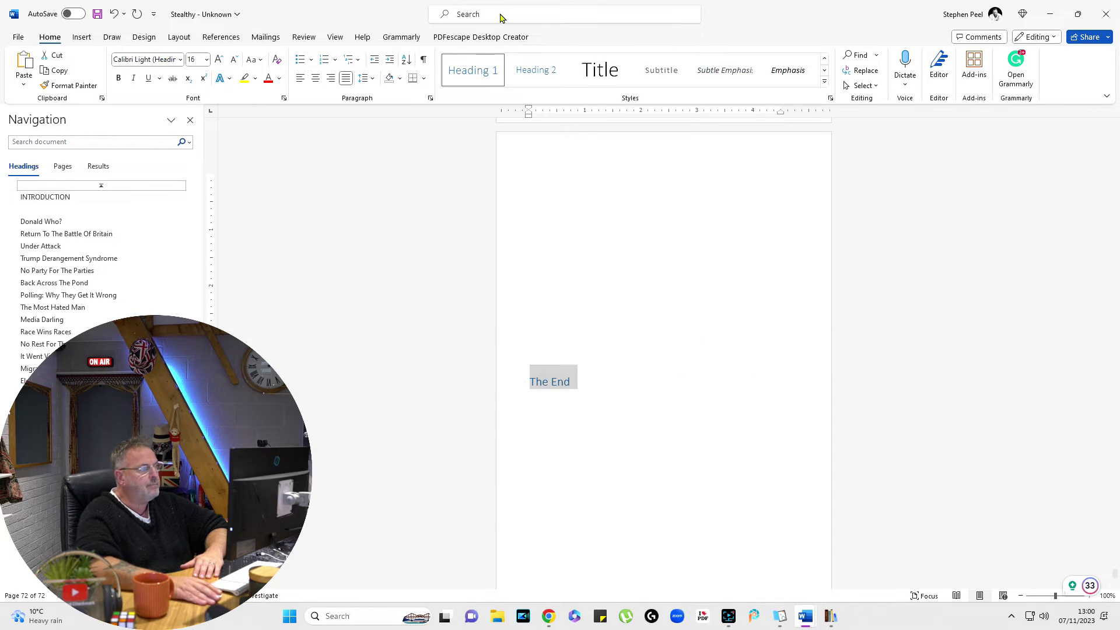
{"action": "left_click", "coordinate": [318, 79]}
{"action": "left_click", "coordinate": [732, 401]}
{"action": "left_click_drag", "start_coordinate": [682, 378], "coordinate": [637, 381]}
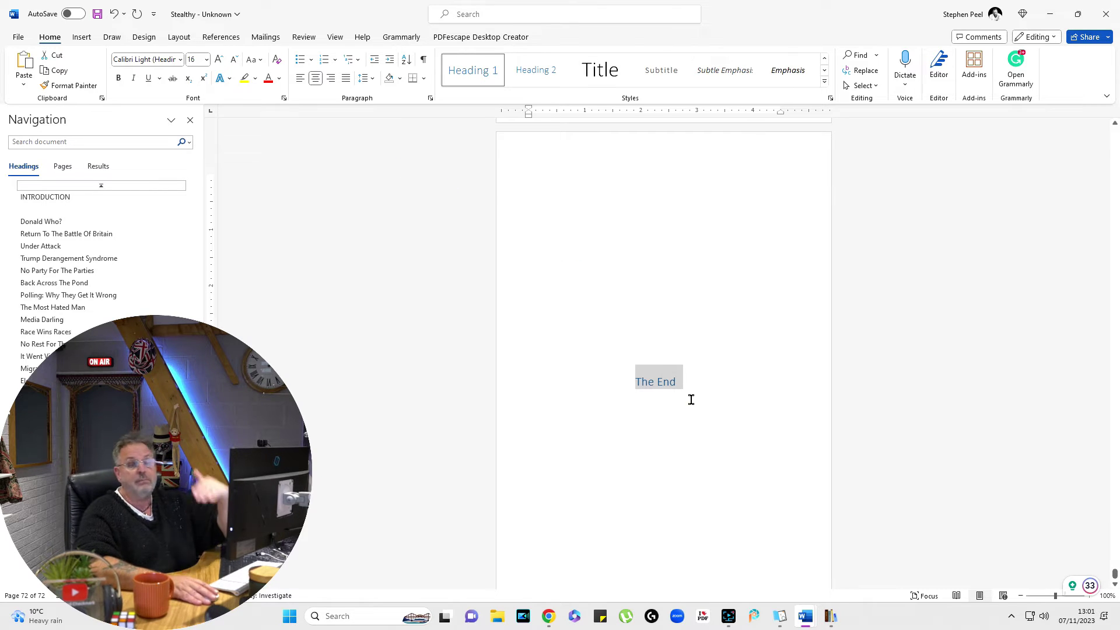
{"action": "mouse_move", "coordinate": [693, 384]}
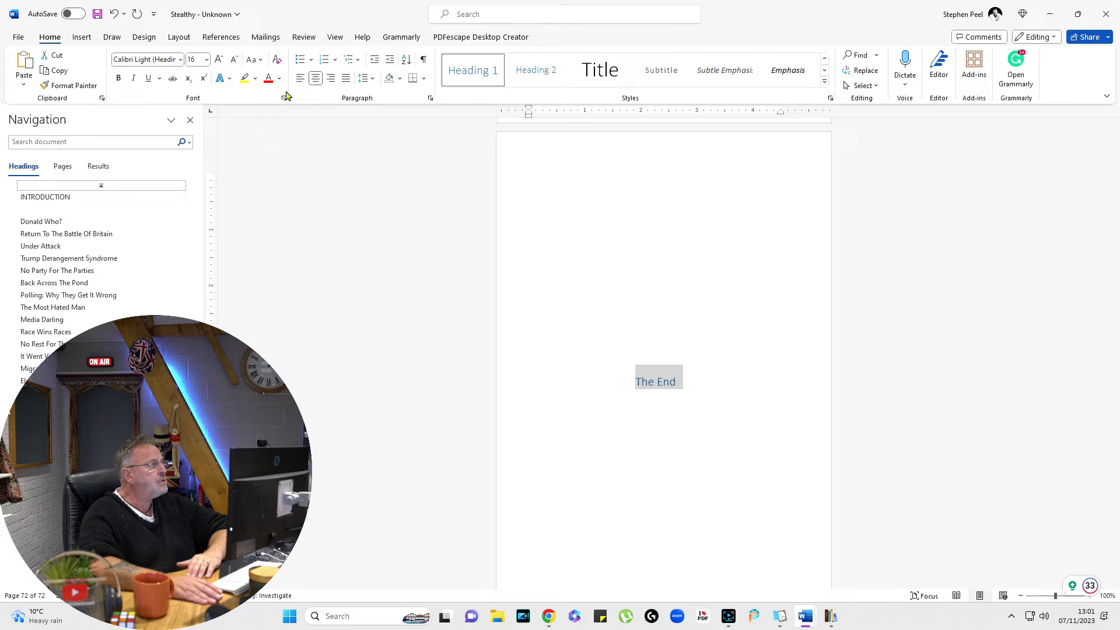
{"action": "left_click", "coordinate": [204, 61]}
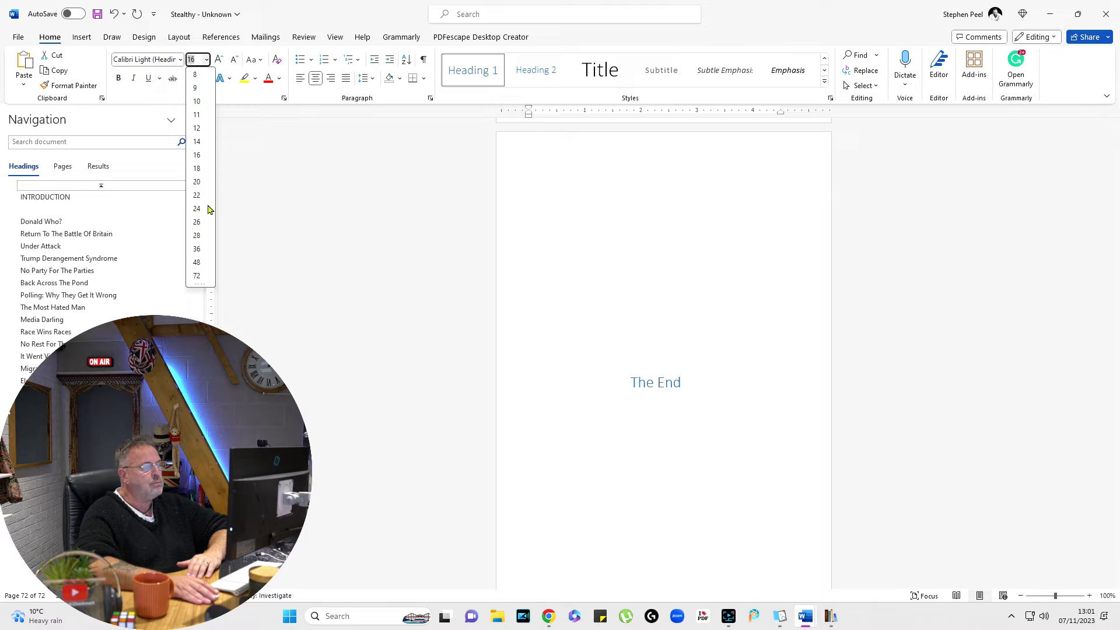
{"action": "left_click", "coordinate": [199, 222]}
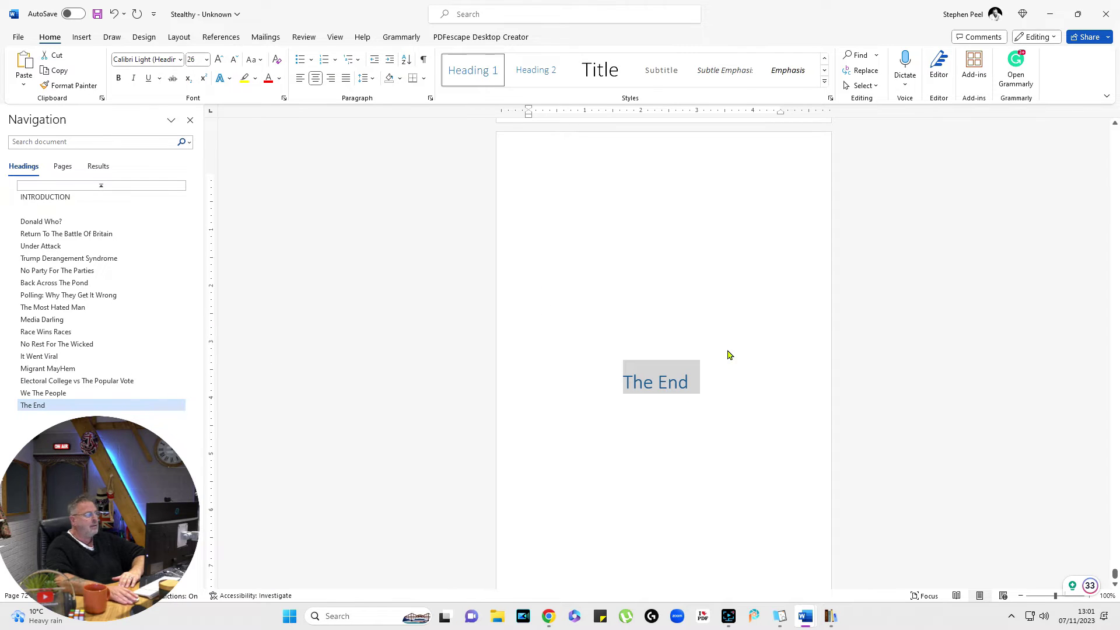
{"action": "left_click", "coordinate": [729, 365]}
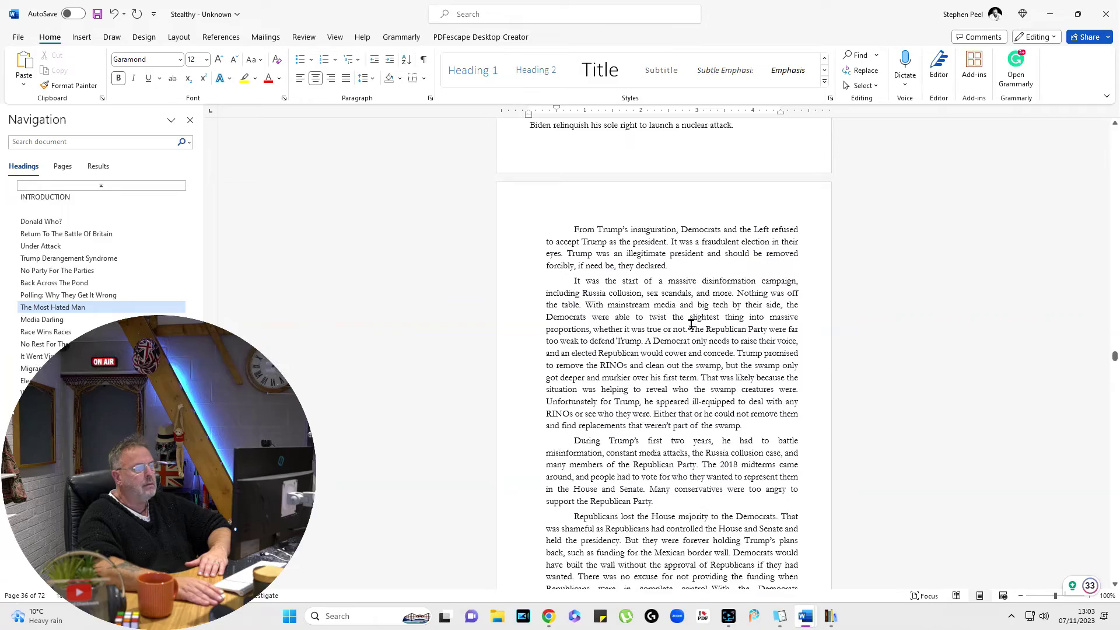
{"action": "scroll", "coordinate": [658, 309], "scroll_direction": "down", "scroll_amount": 2}
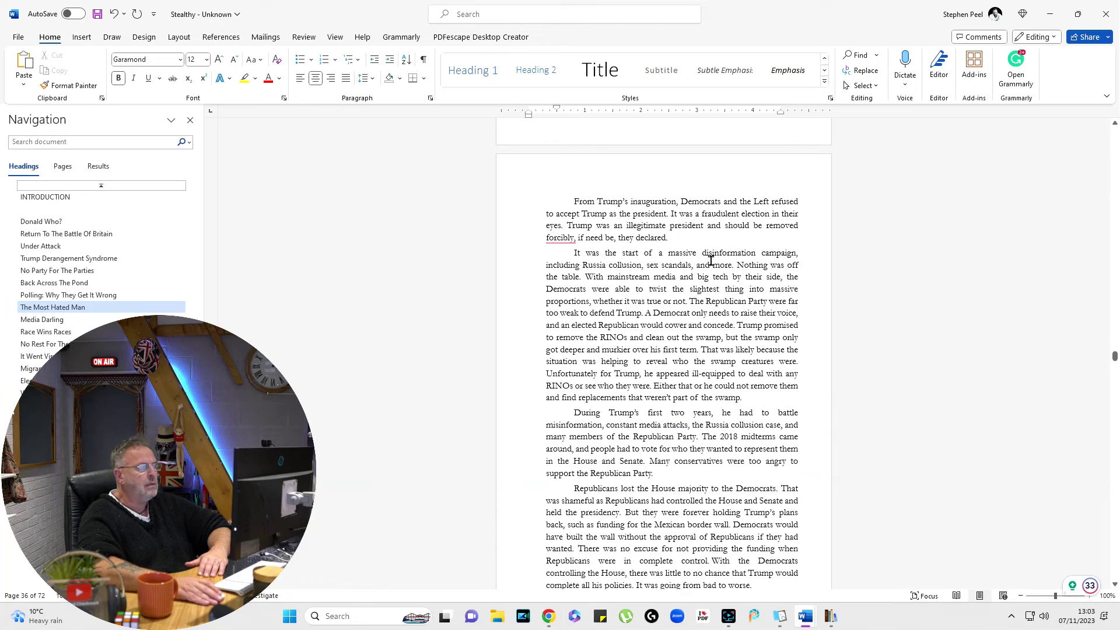
Scroll down to page 37 with The Legislative Branch, House of Representatives and Senate subheadings
{"action": "scroll", "coordinate": [669, 317], "scroll_direction": "down", "scroll_amount": 10}
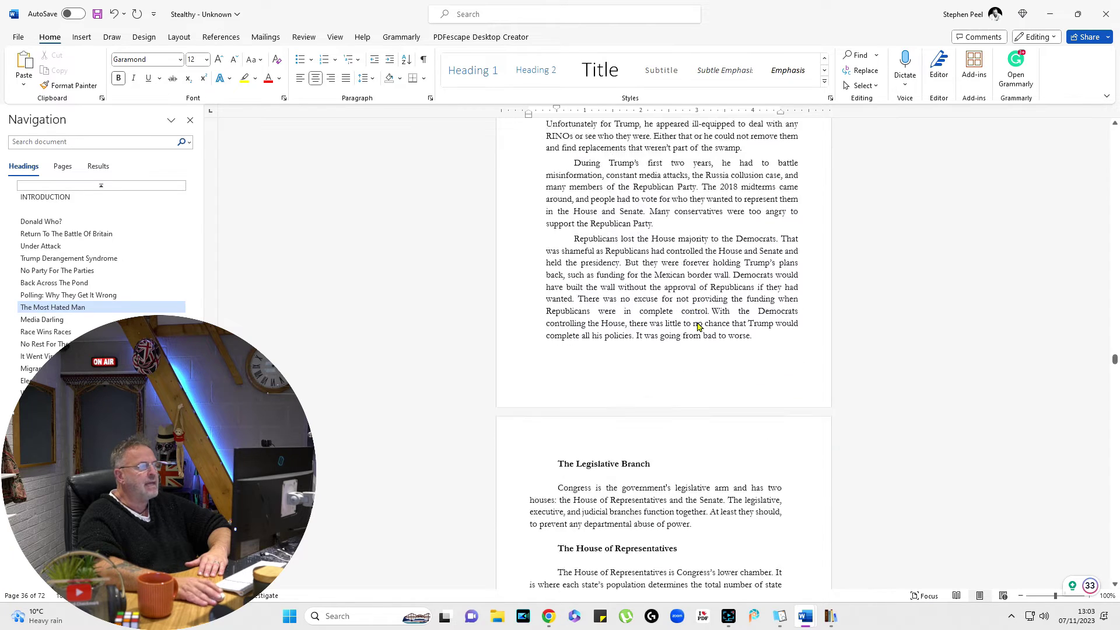
{"action": "scroll", "coordinate": [699, 322], "scroll_direction": "down", "scroll_amount": 3}
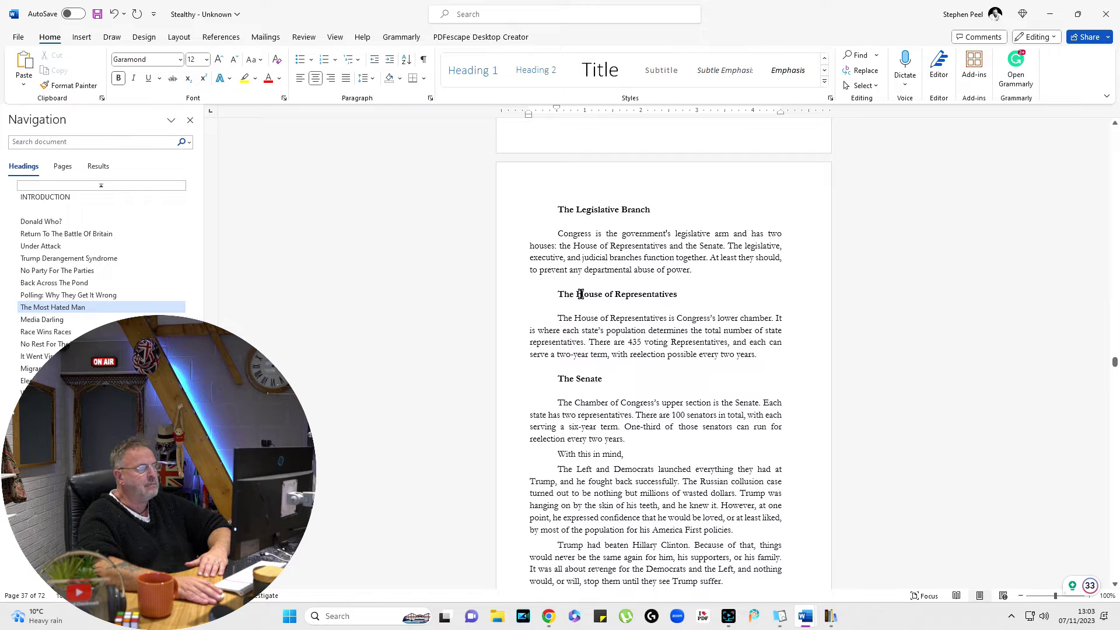
Apply Heading 2 to The Legislative Branch, The House of Representatives and The Senate
{"action": "scroll", "coordinate": [593, 381], "scroll_direction": "down", "scroll_amount": 5}
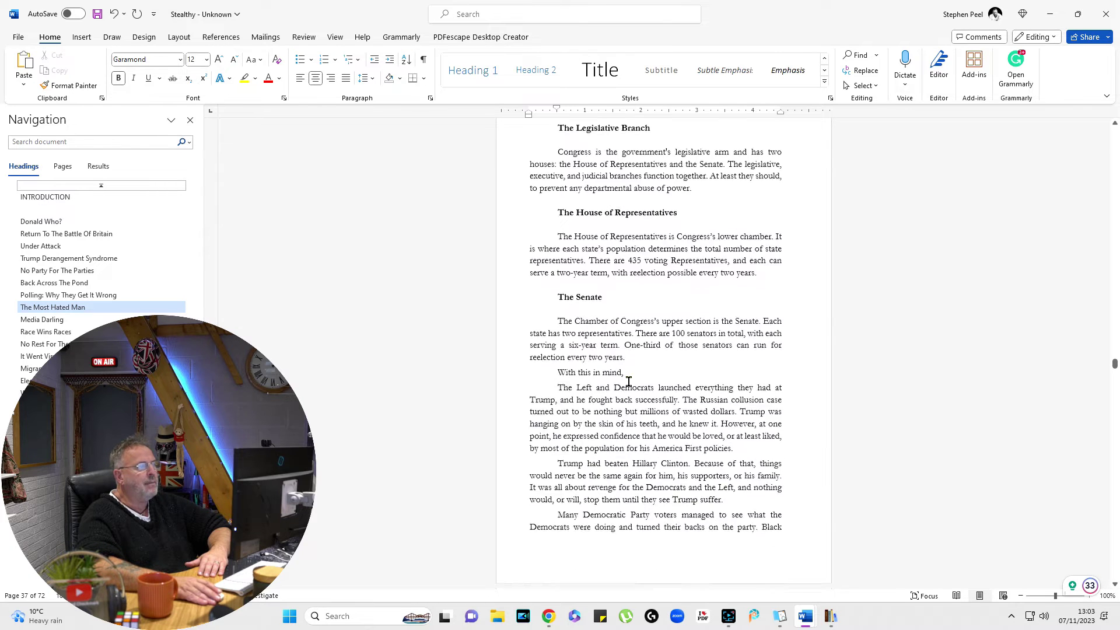
{"action": "scroll", "coordinate": [676, 366], "scroll_direction": "up", "scroll_amount": 4}
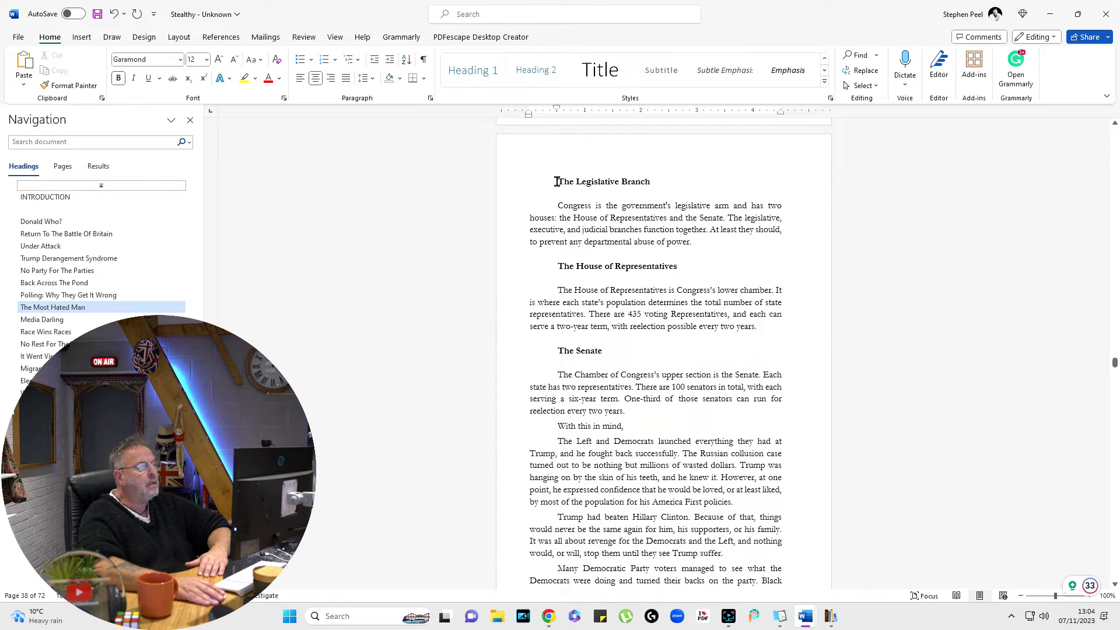
{"action": "left_click_drag", "start_coordinate": [556, 182], "coordinate": [617, 182]}
{"action": "left_click", "coordinate": [534, 70]}
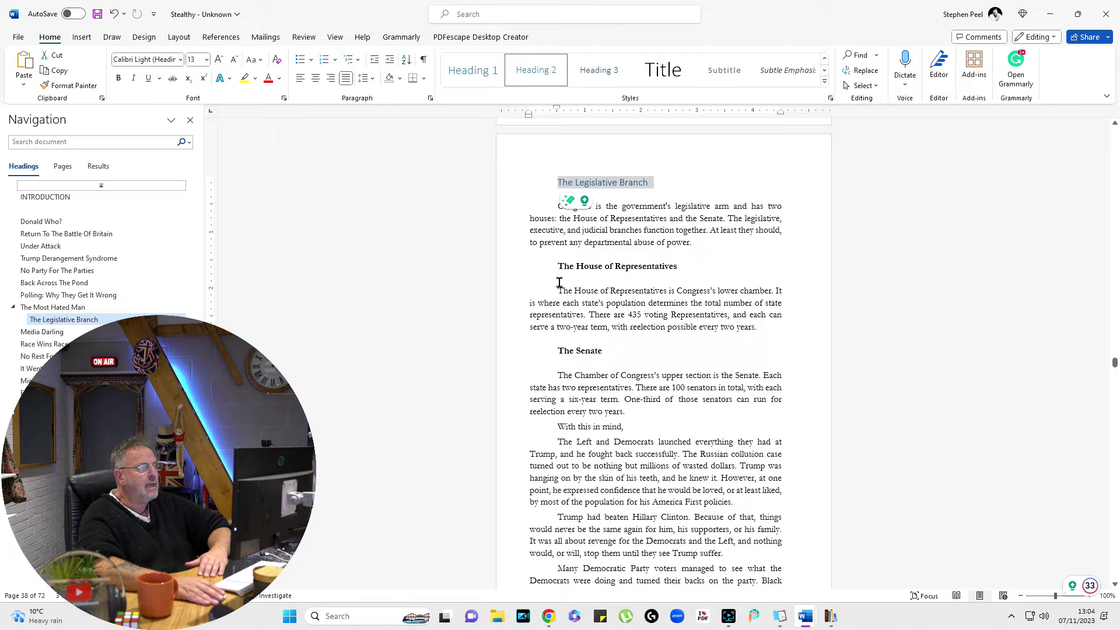
{"action": "left_click_drag", "start_coordinate": [559, 267], "coordinate": [679, 267]}
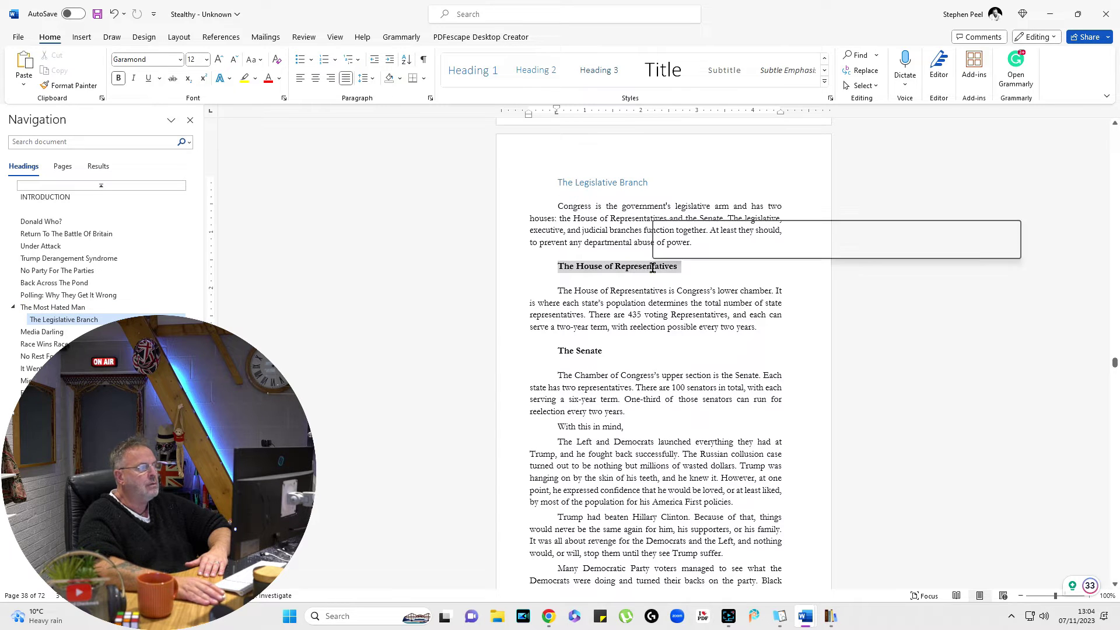
{"action": "left_click", "coordinate": [536, 71]}
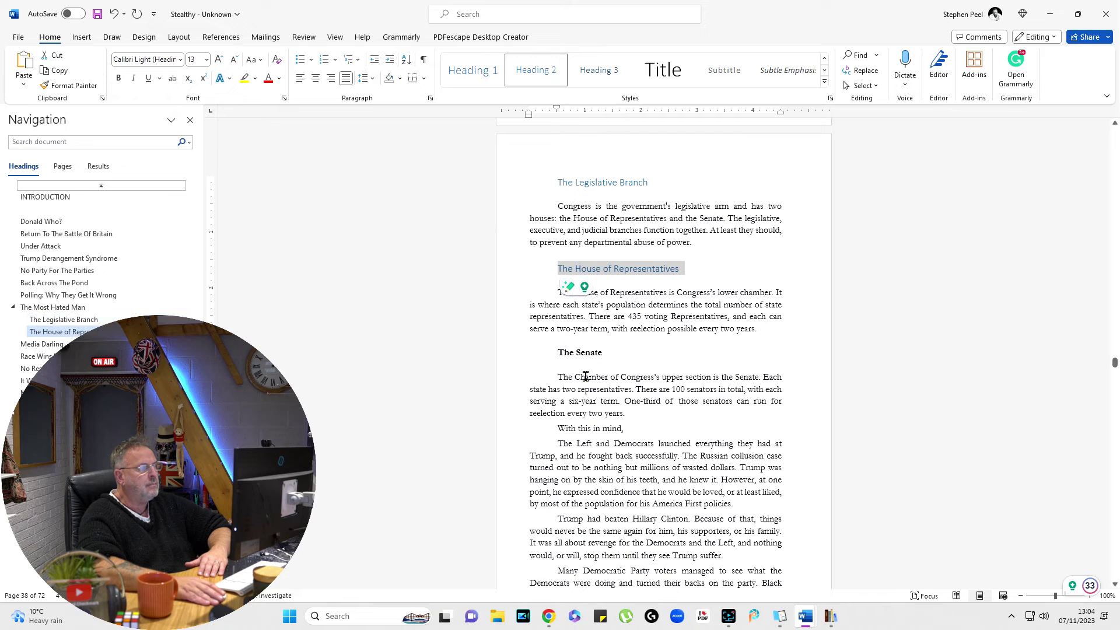
{"action": "left_click_drag", "start_coordinate": [558, 354], "coordinate": [603, 354]}
{"action": "key", "text": "ctrl+alt+2"}
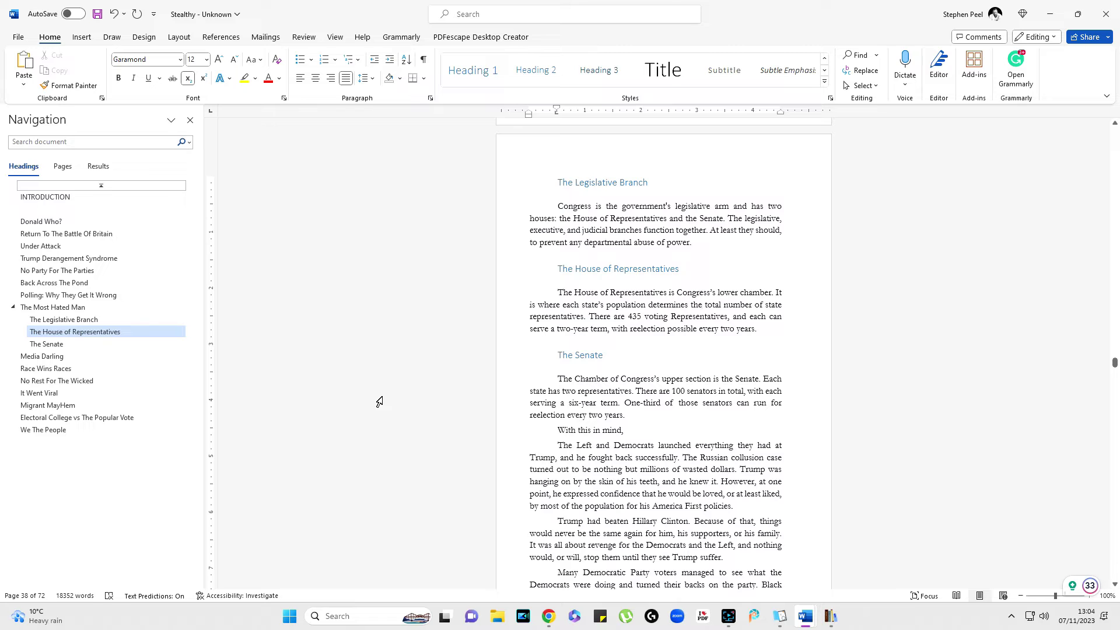
Save the manuscript with Ctrl+S and close it in Word
{"action": "left_click", "coordinate": [380, 379]}
{"action": "left_click", "coordinate": [846, 257]}
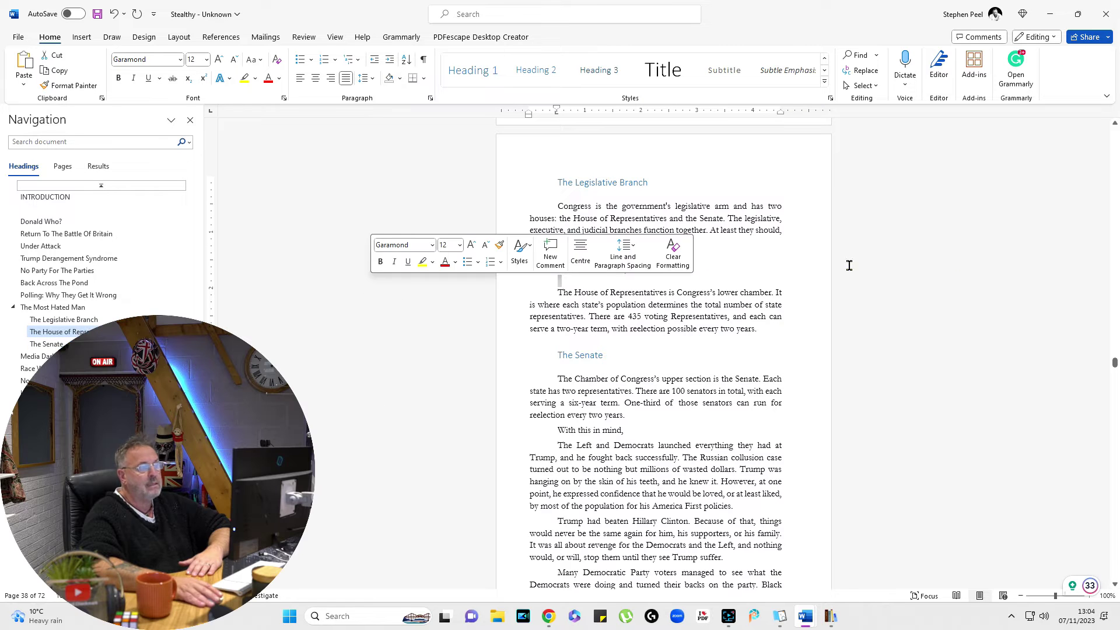
{"action": "left_click", "coordinate": [784, 218]}
{"action": "key", "text": "ctrl+s"}
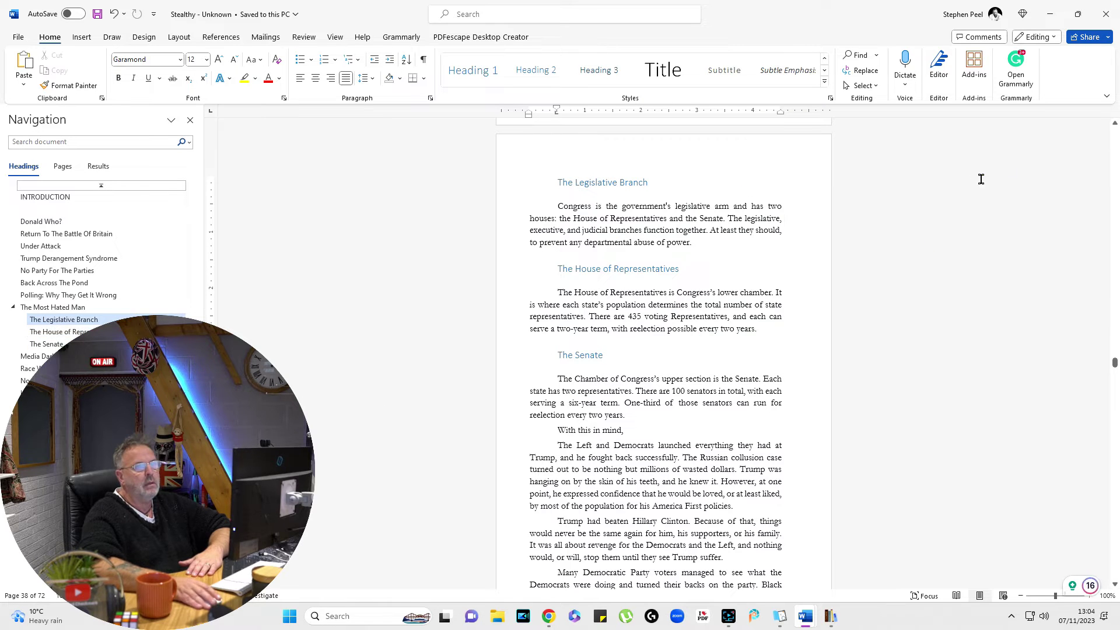
{"action": "left_click", "coordinate": [1106, 13]}
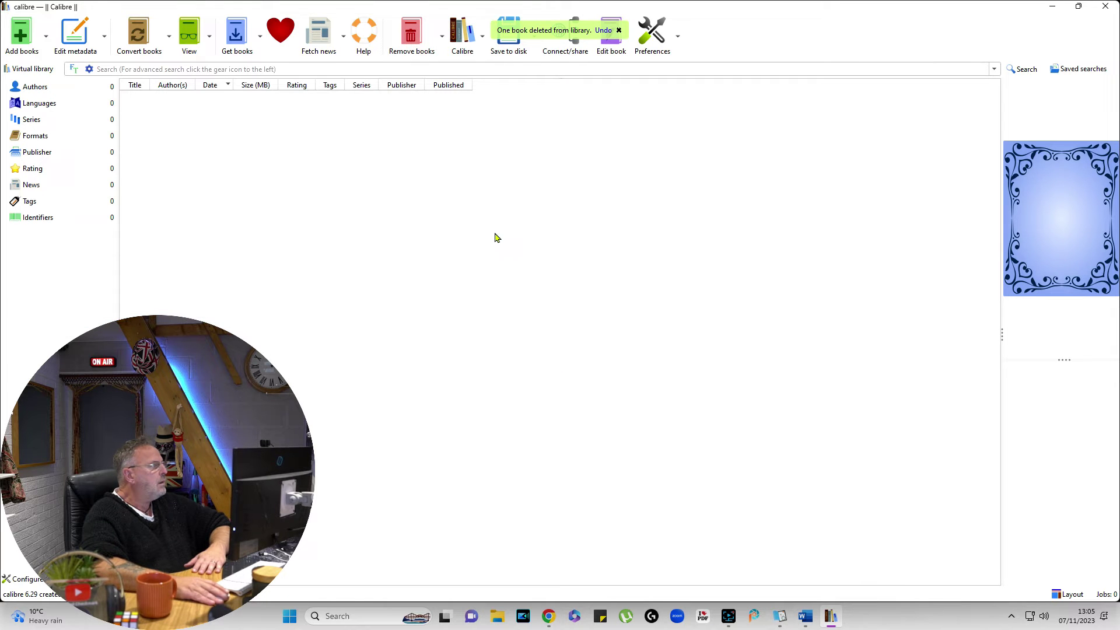
Re-add the Stealthy manuscript to the Calibre library and select it
{"action": "left_click", "coordinate": [21, 34]}
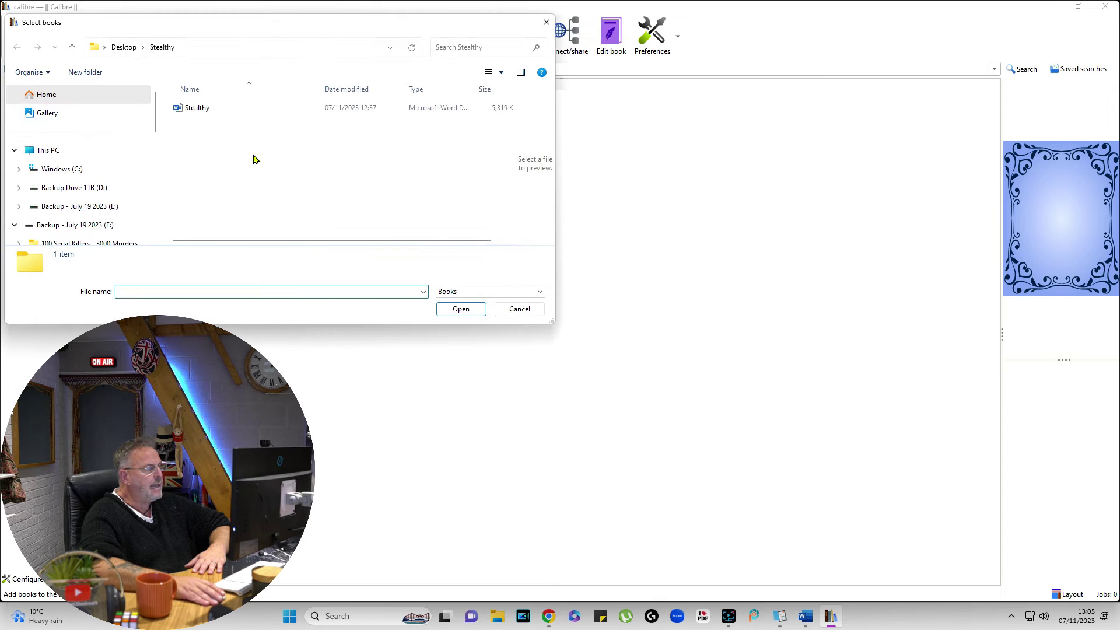
{"action": "left_click", "coordinate": [219, 110]}
{"action": "left_click", "coordinate": [464, 313]}
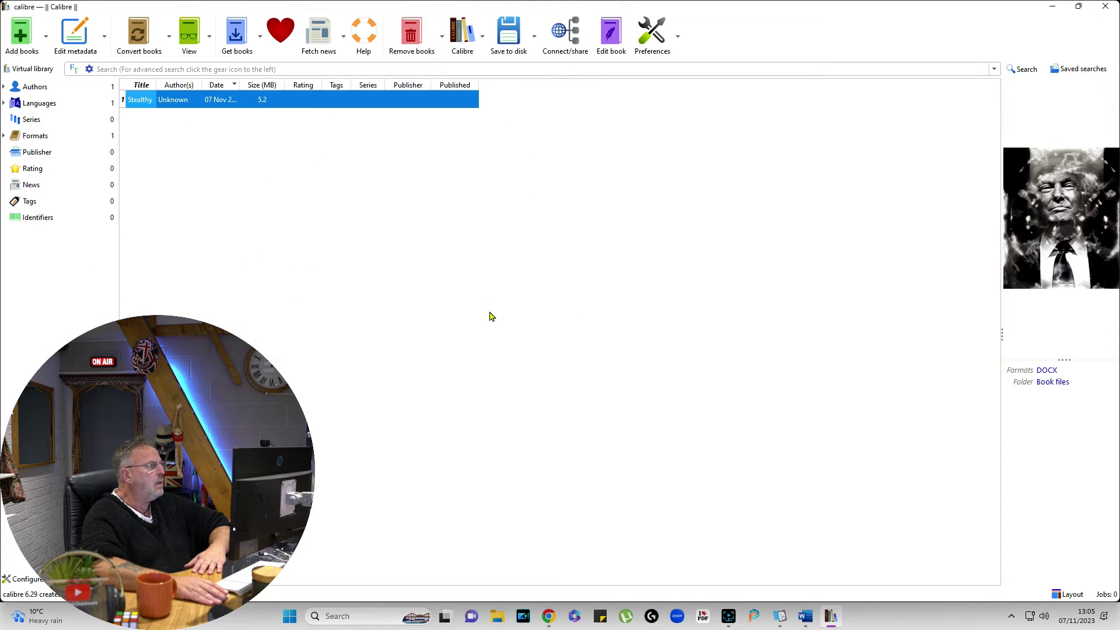
{"action": "left_click", "coordinate": [224, 147]}
{"action": "left_click", "coordinate": [145, 101]}
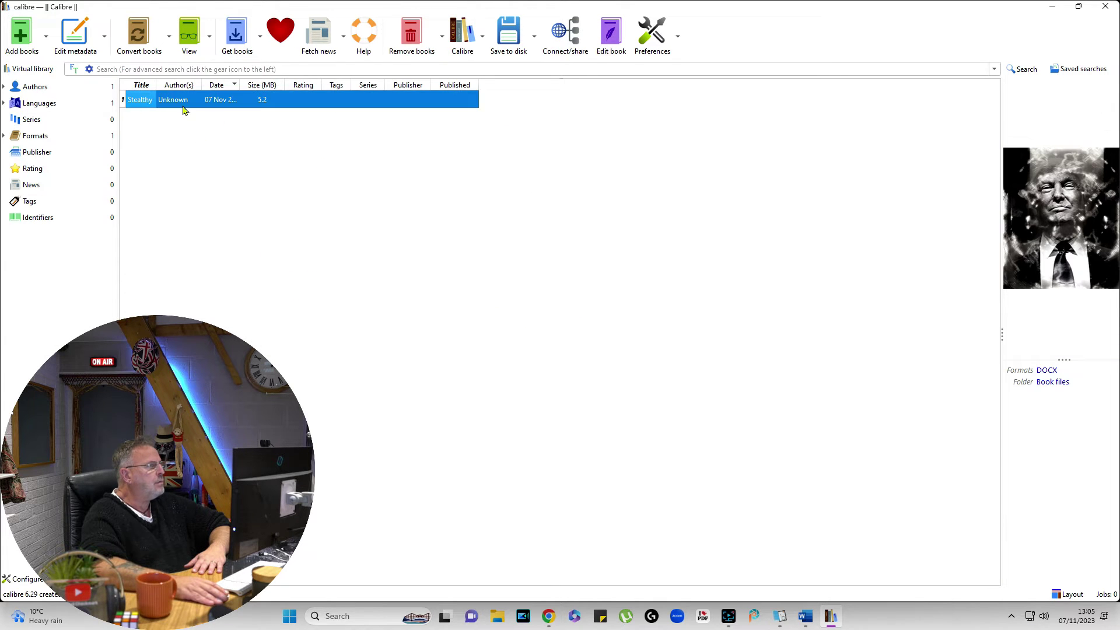
In the conversion settings, change the book's title from Stealthy to Trump
{"action": "left_click", "coordinate": [128, 37]}
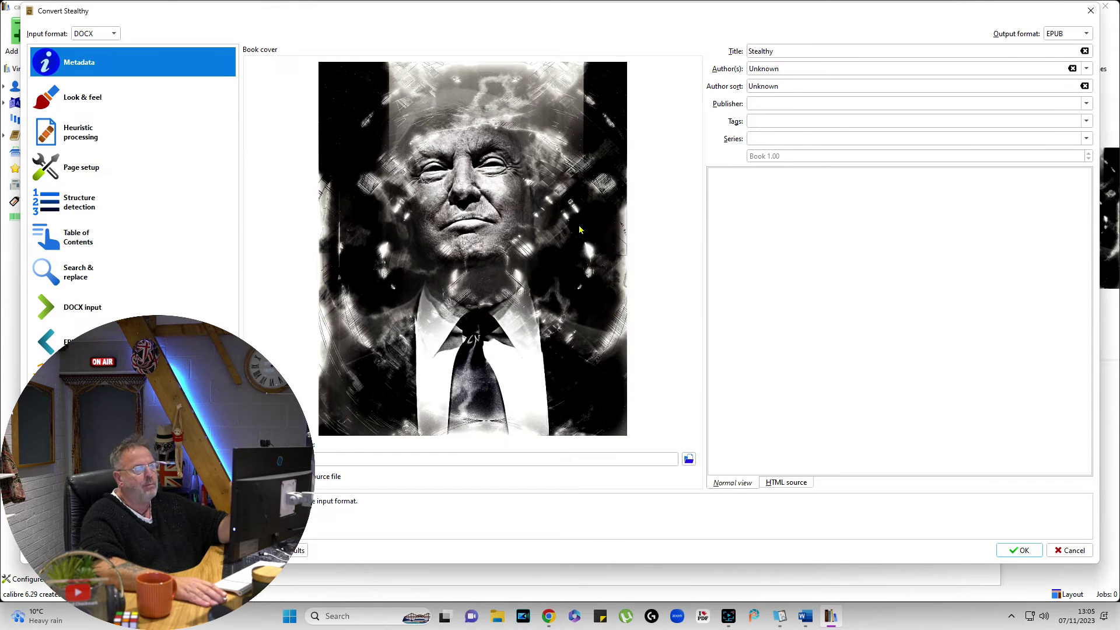
{"action": "left_click", "coordinate": [796, 51]}
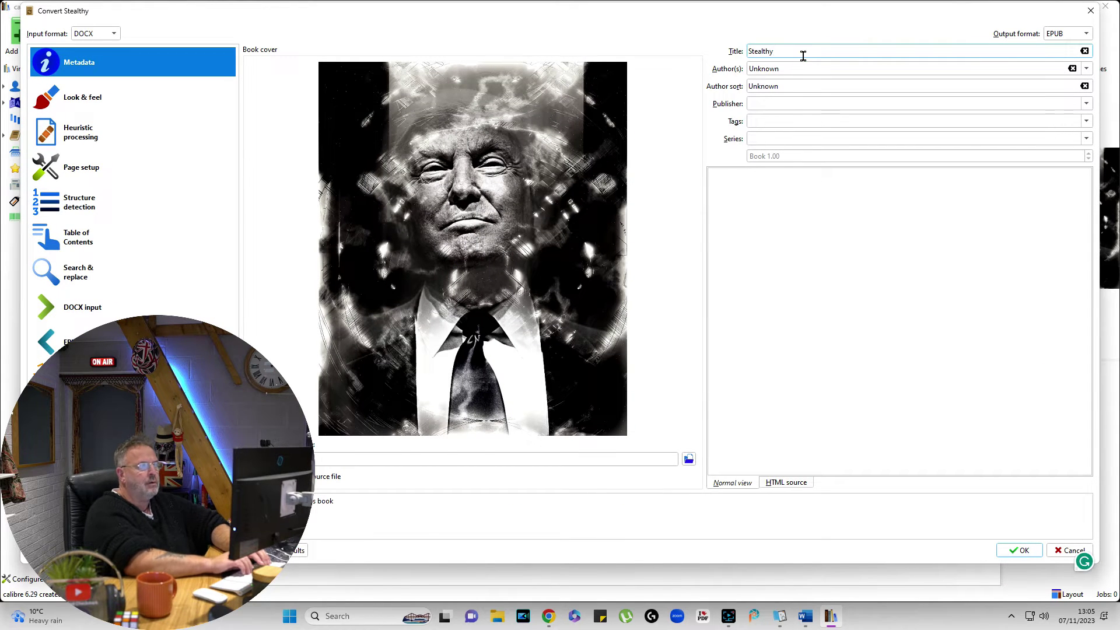
{"action": "key", "text": "ctrl+a"}
{"action": "key", "text": "BackSpace"}
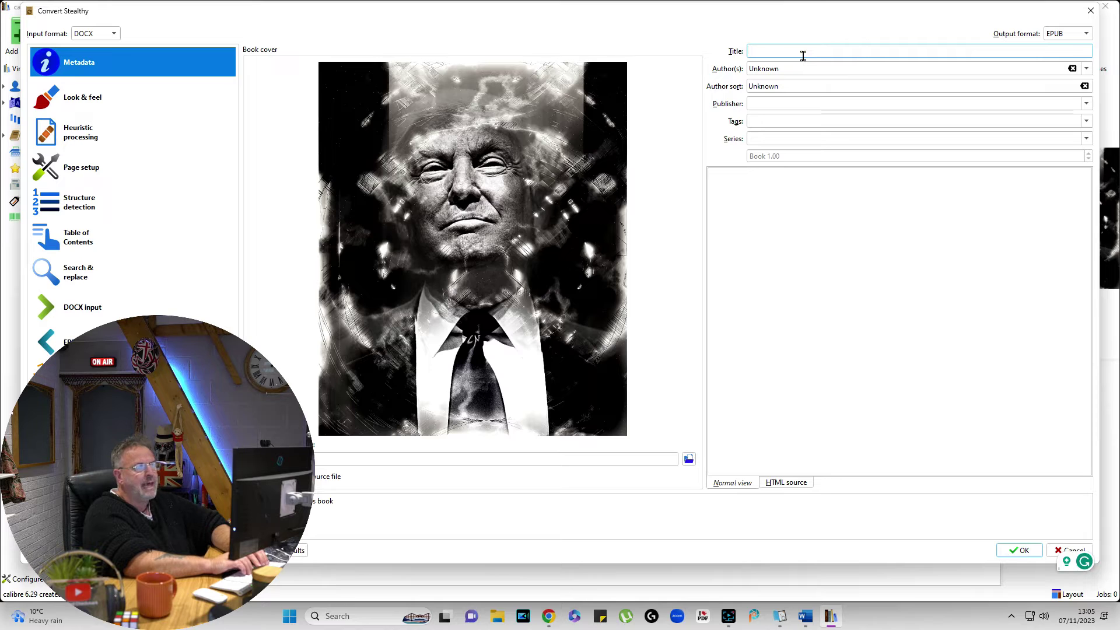
{"action": "type", "text": "Trump"}
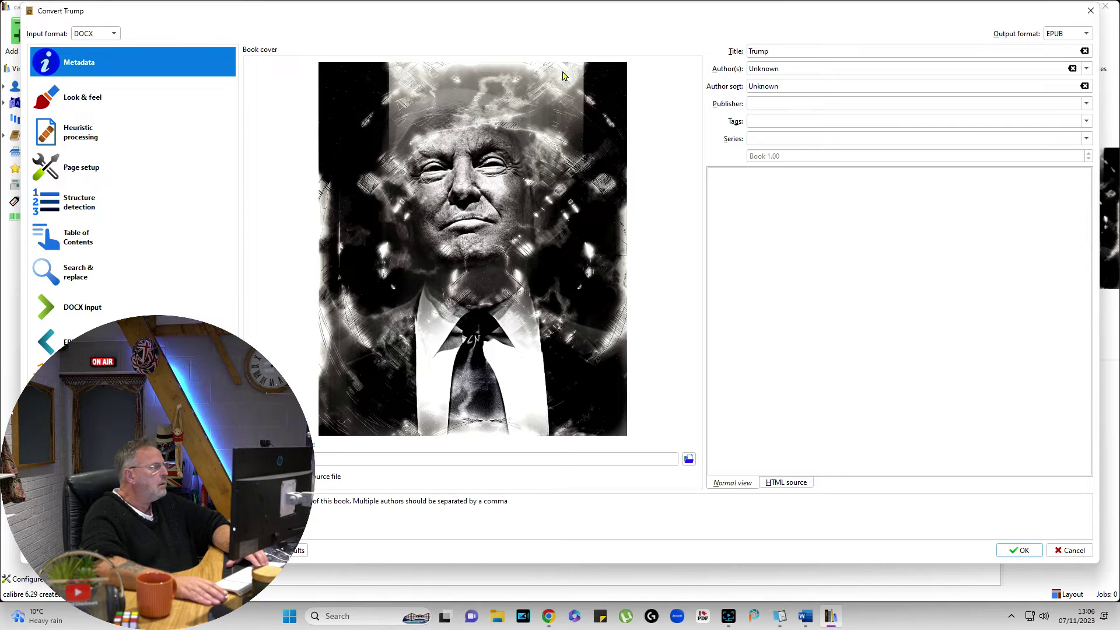
Tick Insert inline Table of Contents in EPUB output, keep EPUB version 2, and convert
{"action": "left_click", "coordinate": [66, 98]}
{"action": "left_click", "coordinate": [79, 133]}
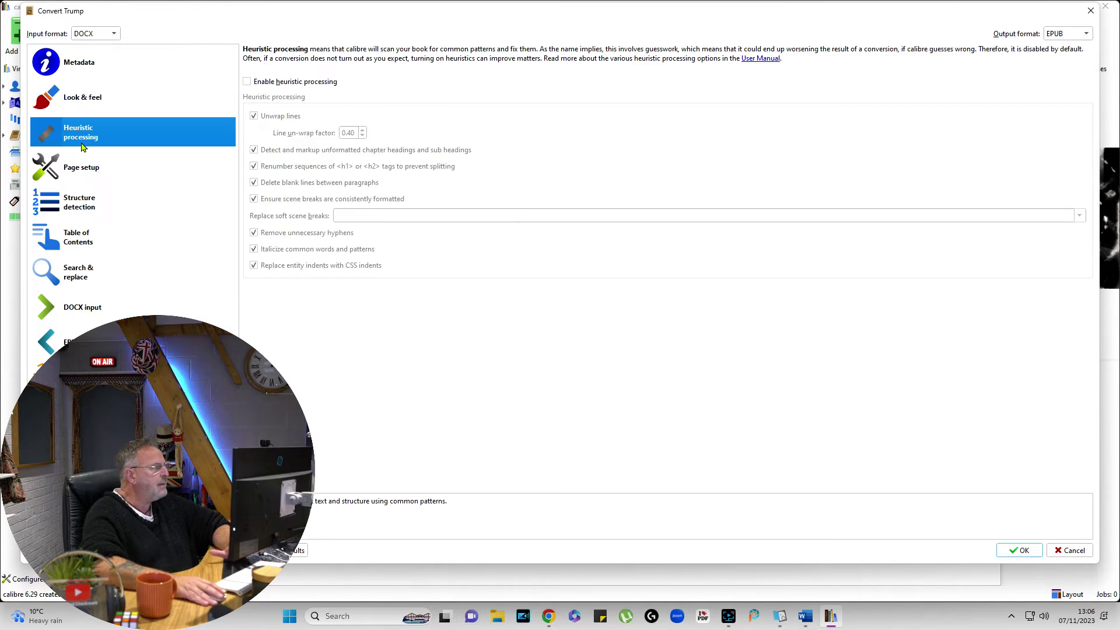
{"action": "left_click", "coordinate": [84, 179]}
{"action": "left_click", "coordinate": [89, 205]}
{"action": "left_click", "coordinate": [90, 235]}
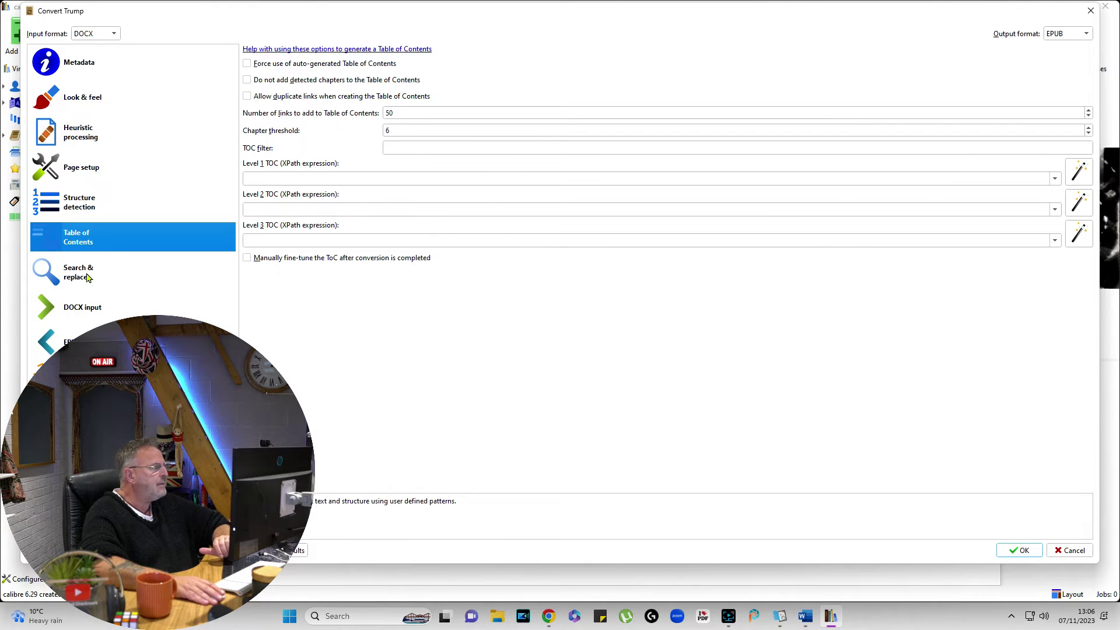
{"action": "left_click", "coordinate": [99, 316]}
{"action": "left_click", "coordinate": [100, 342]}
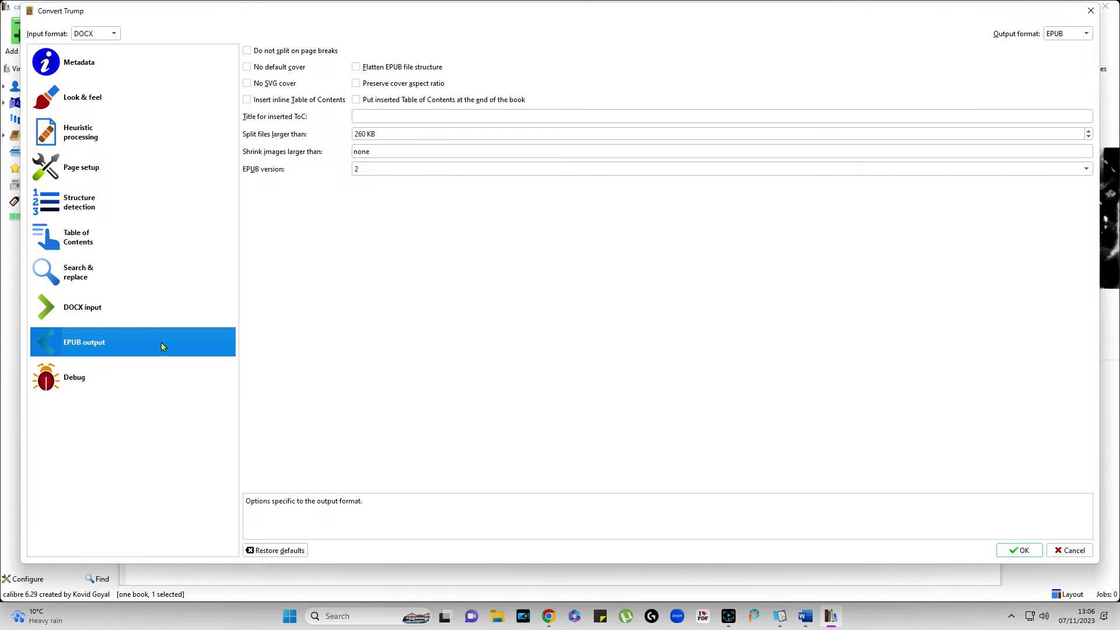
{"action": "left_click", "coordinate": [246, 100]}
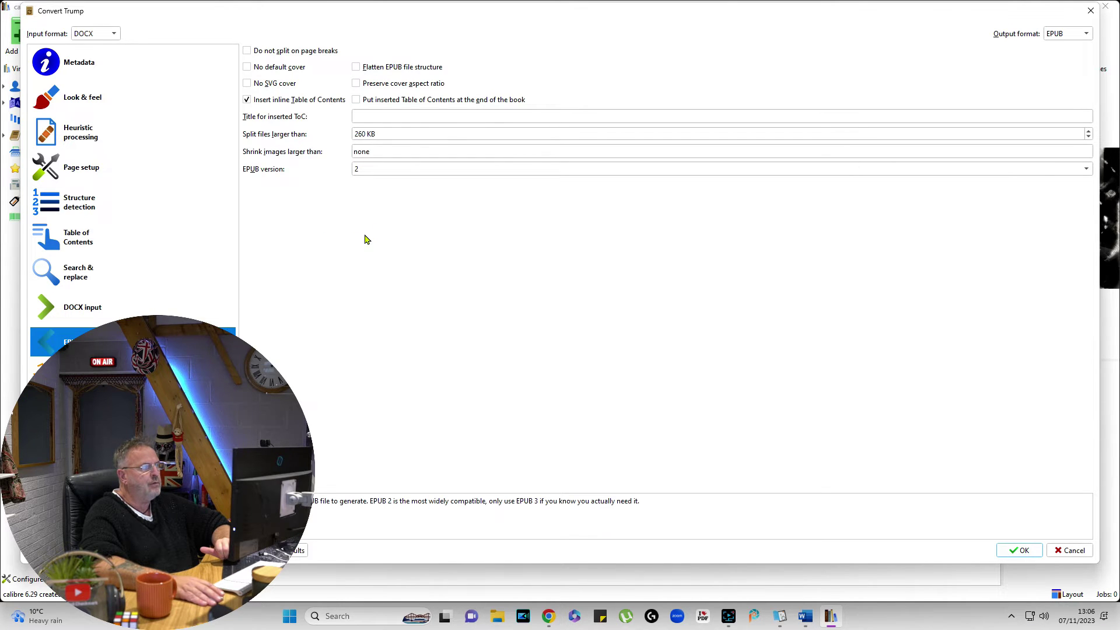
{"action": "left_click", "coordinate": [426, 171]}
{"action": "left_click", "coordinate": [408, 170]}
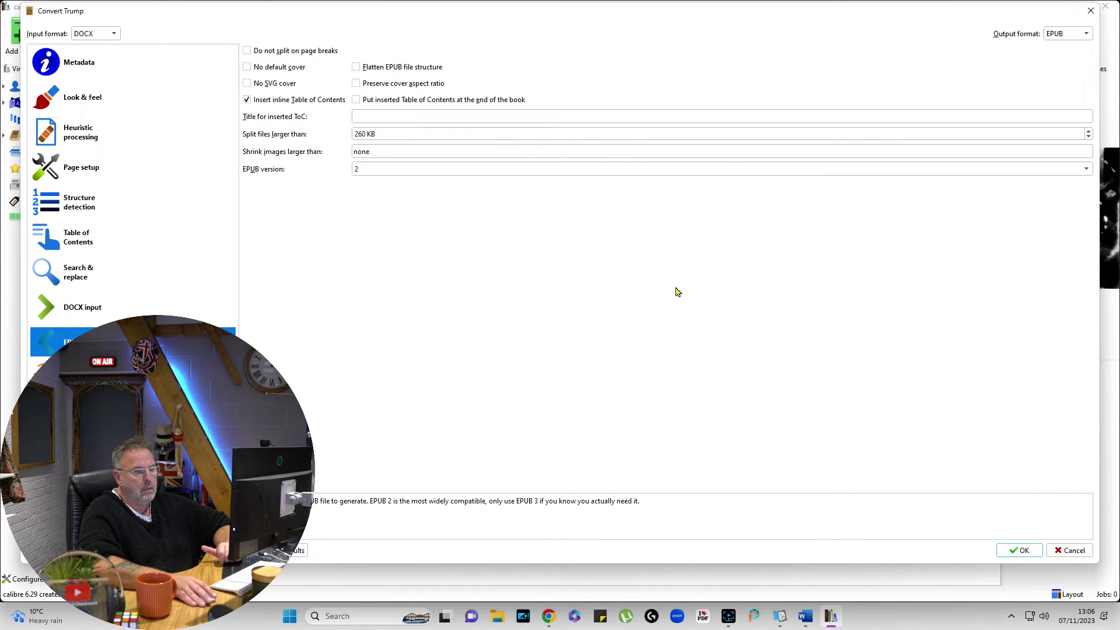
{"action": "left_click", "coordinate": [1023, 551]}
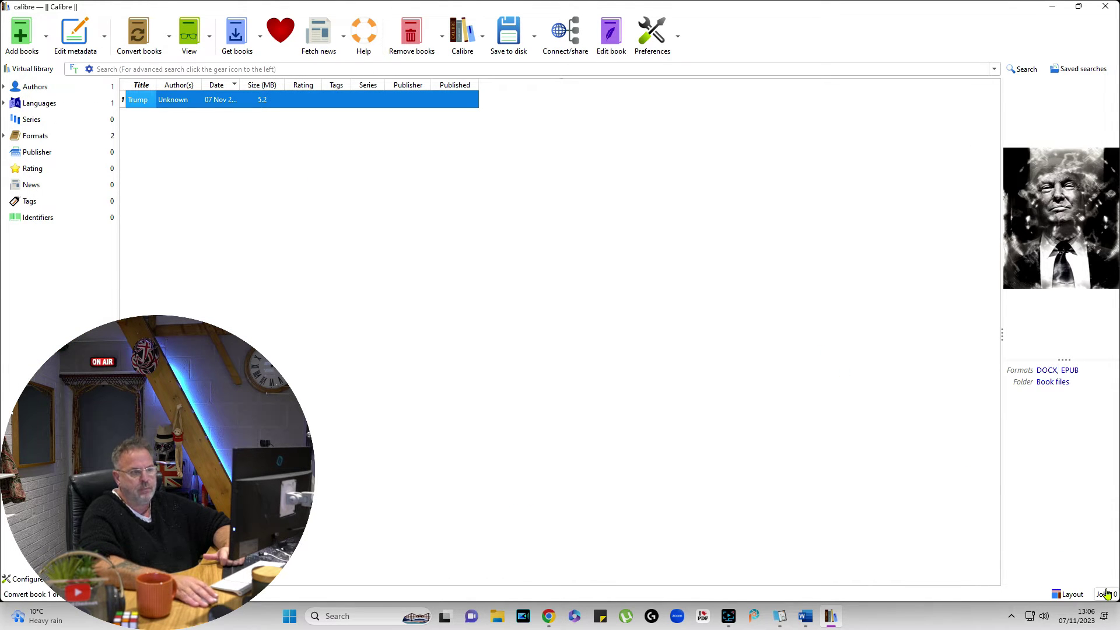
{"action": "left_click", "coordinate": [1072, 371]}
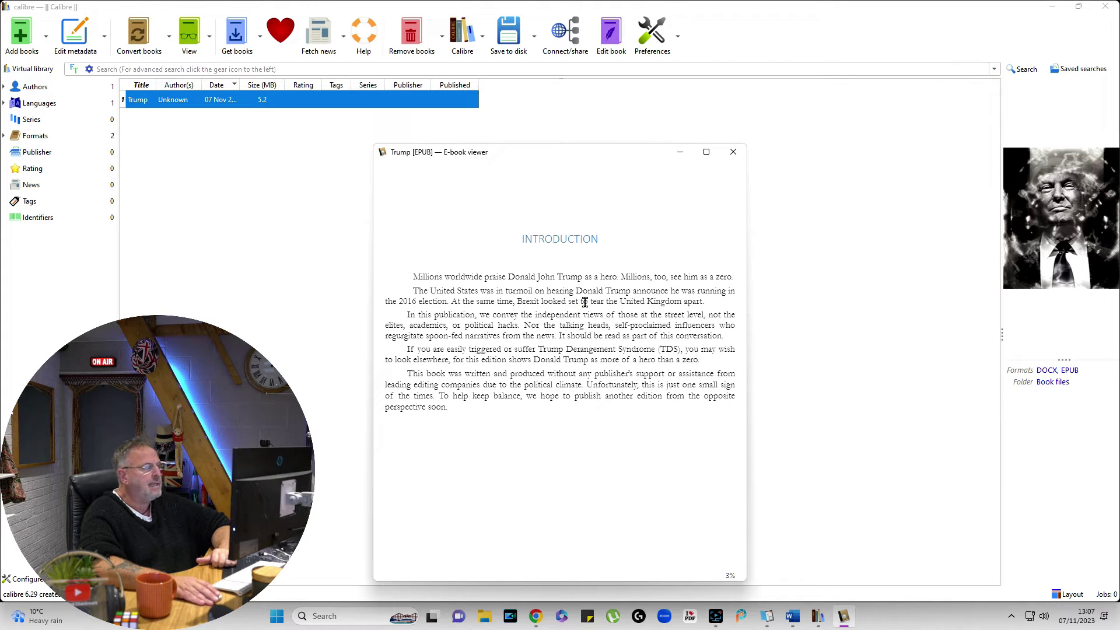
{"action": "scroll", "coordinate": [584, 344], "scroll_direction": "down", "scroll_amount": 2}
{"action": "scroll", "coordinate": [584, 344], "scroll_direction": "down", "scroll_amount": 3}
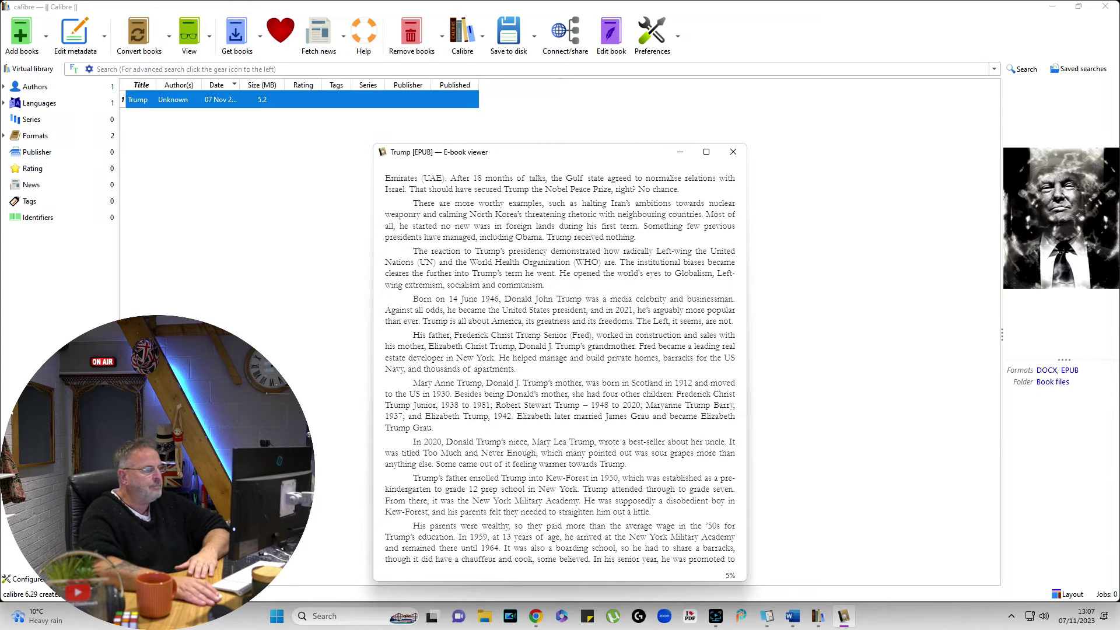
{"action": "scroll", "coordinate": [603, 317], "scroll_direction": "down", "scroll_amount": 10}
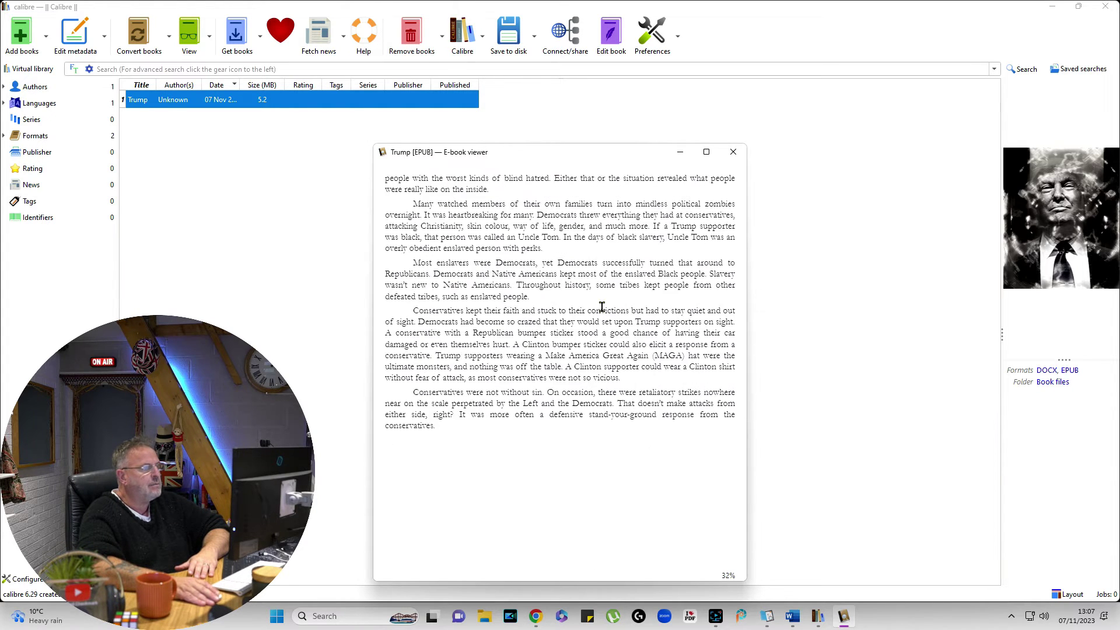
{"action": "scroll", "coordinate": [603, 316], "scroll_direction": "down", "scroll_amount": 8}
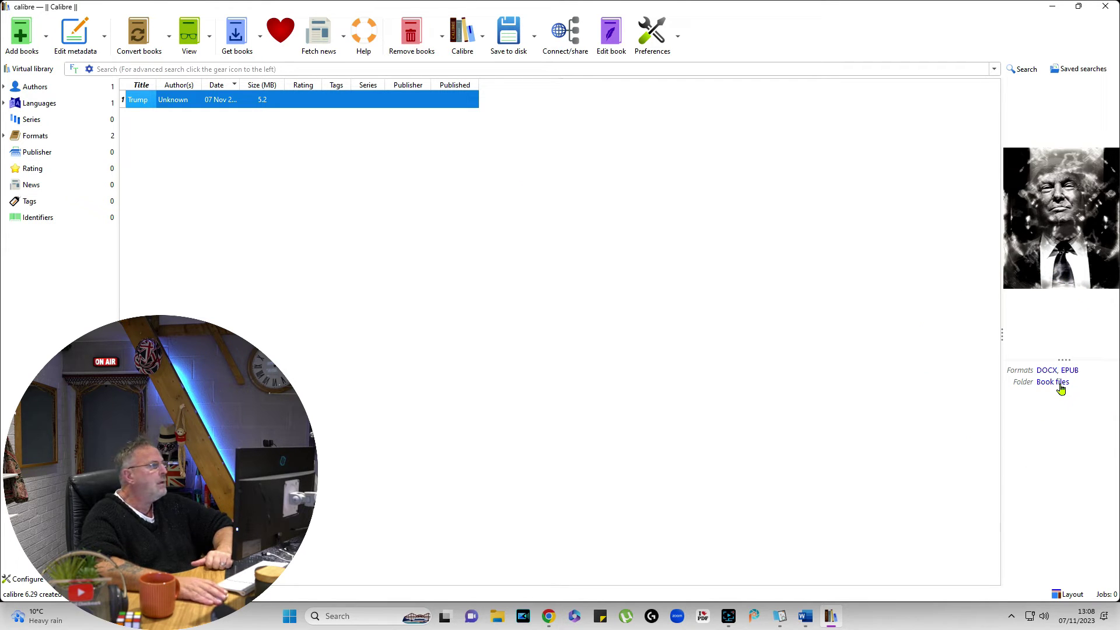
Open the book's files folder and launch the Trump - Unknown EPUB in Kindle Previewer
{"action": "left_click", "coordinate": [1045, 383]}
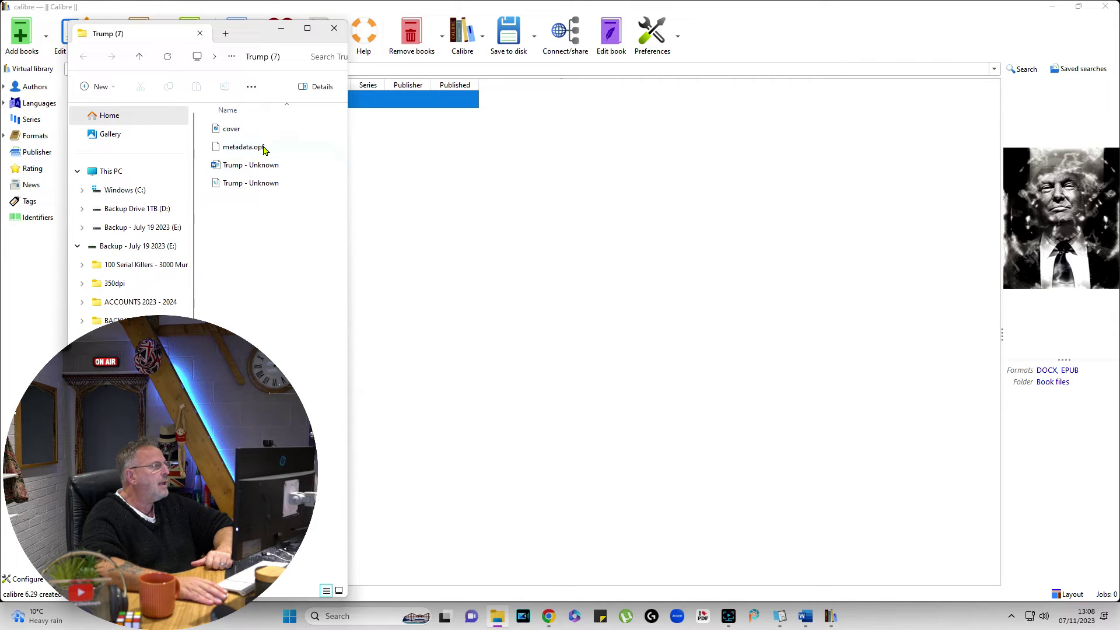
{"action": "left_click", "coordinate": [252, 184]}
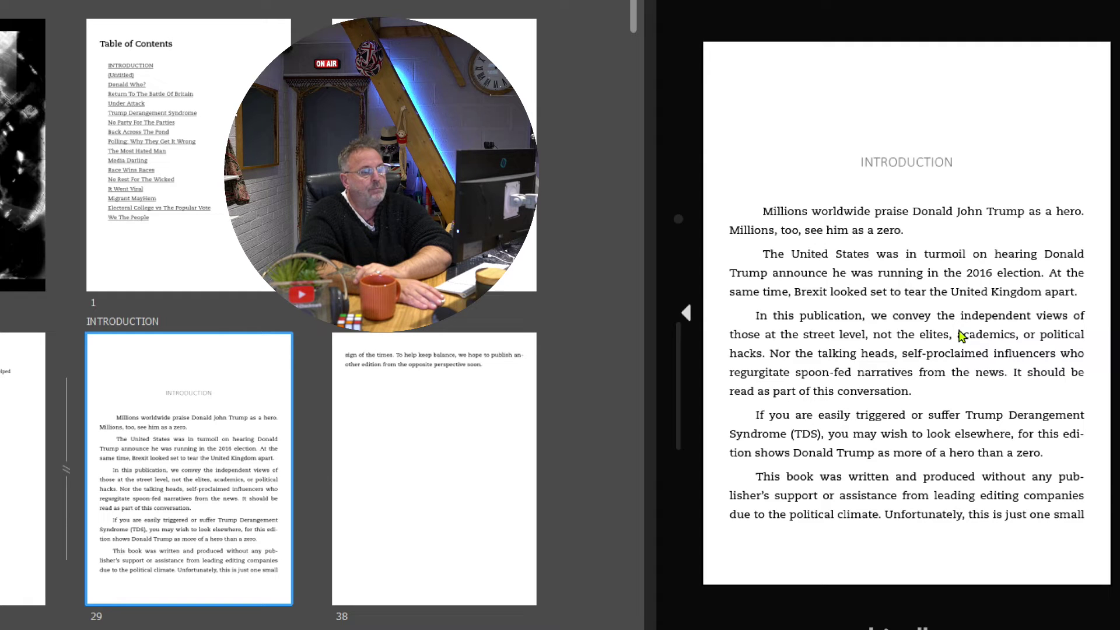
Page through the preview back to the Table of Contents and follow the No Rest For The Wicked link
{"action": "key", "text": "Right"}
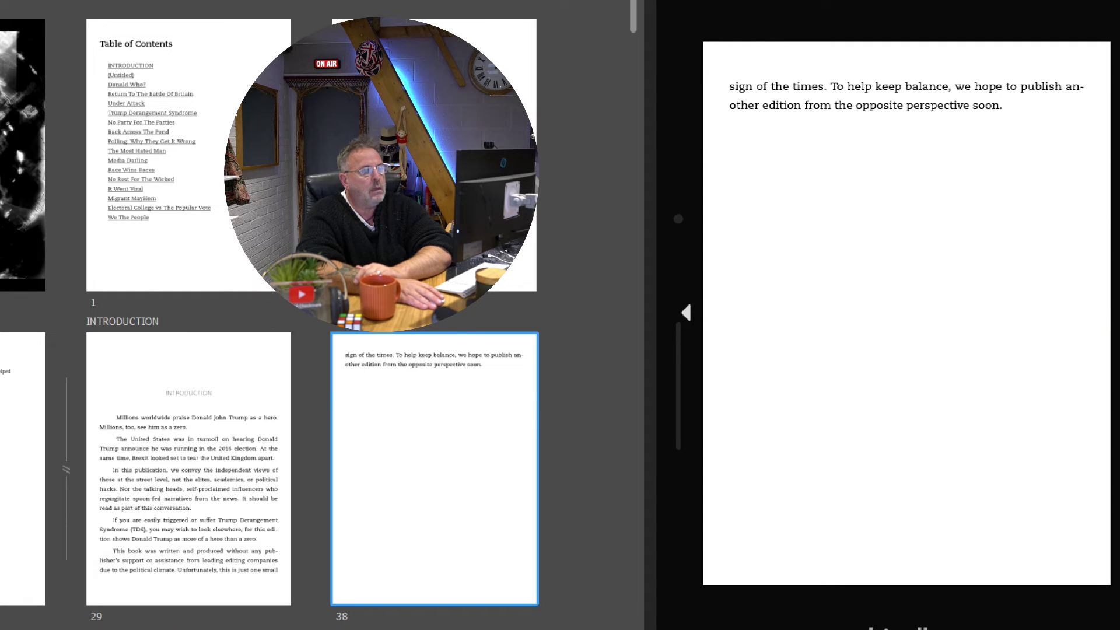
{"action": "key", "text": "Right"}
{"action": "key", "text": "Right"}
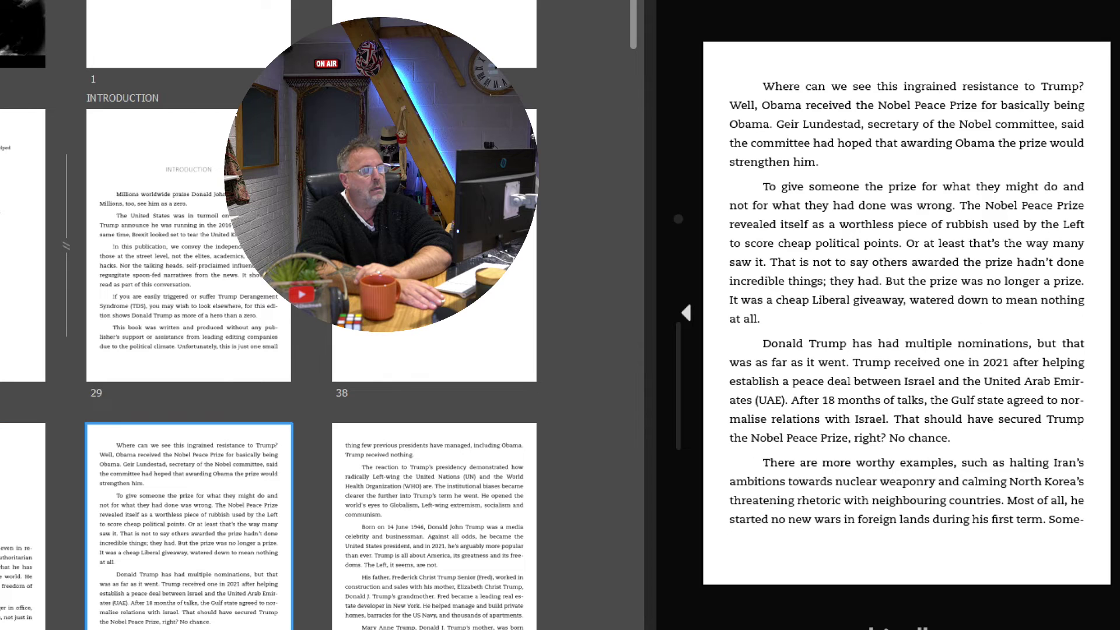
{"action": "key", "text": "Right"}
{"action": "left_click", "coordinate": [687, 314]}
{"action": "left_click", "coordinate": [687, 313]}
{"action": "left_click", "coordinate": [687, 314]}
{"action": "left_click", "coordinate": [687, 314]}
{"action": "left_click", "coordinate": [688, 314]}
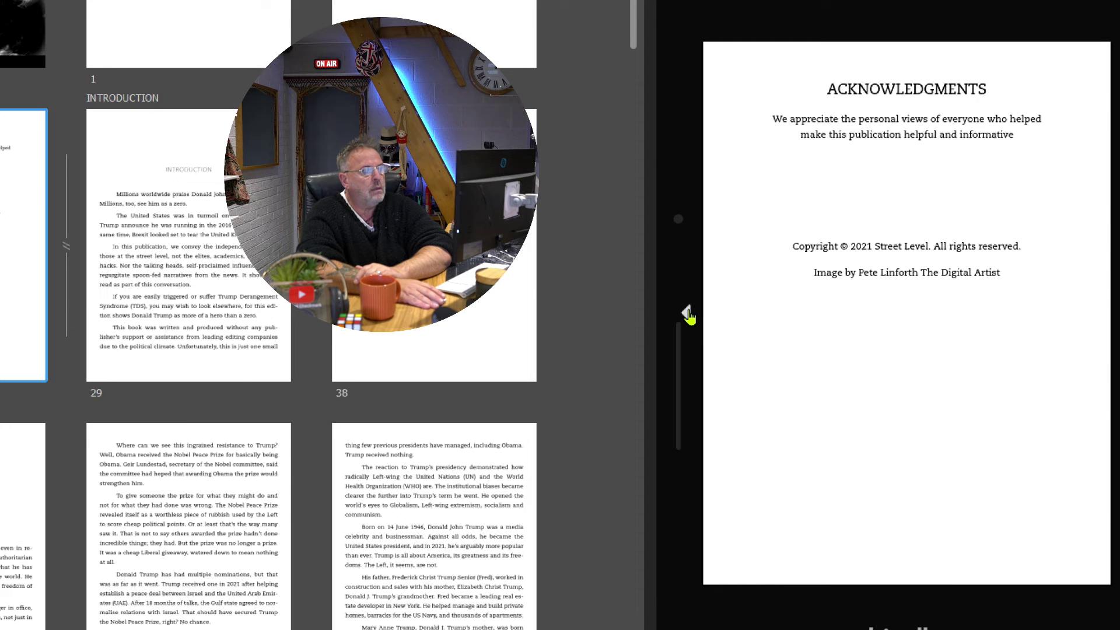
{"action": "left_click", "coordinate": [687, 314]}
{"action": "scroll", "coordinate": [277, 333], "scroll_direction": "down", "scroll_amount": 10}
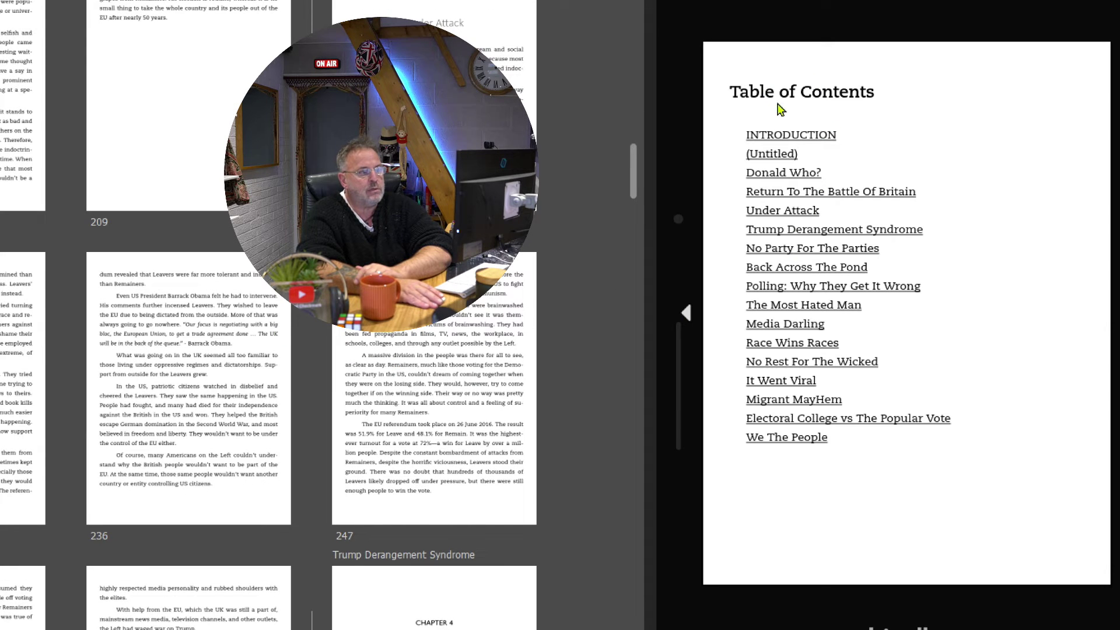
{"action": "left_click", "coordinate": [833, 364]}
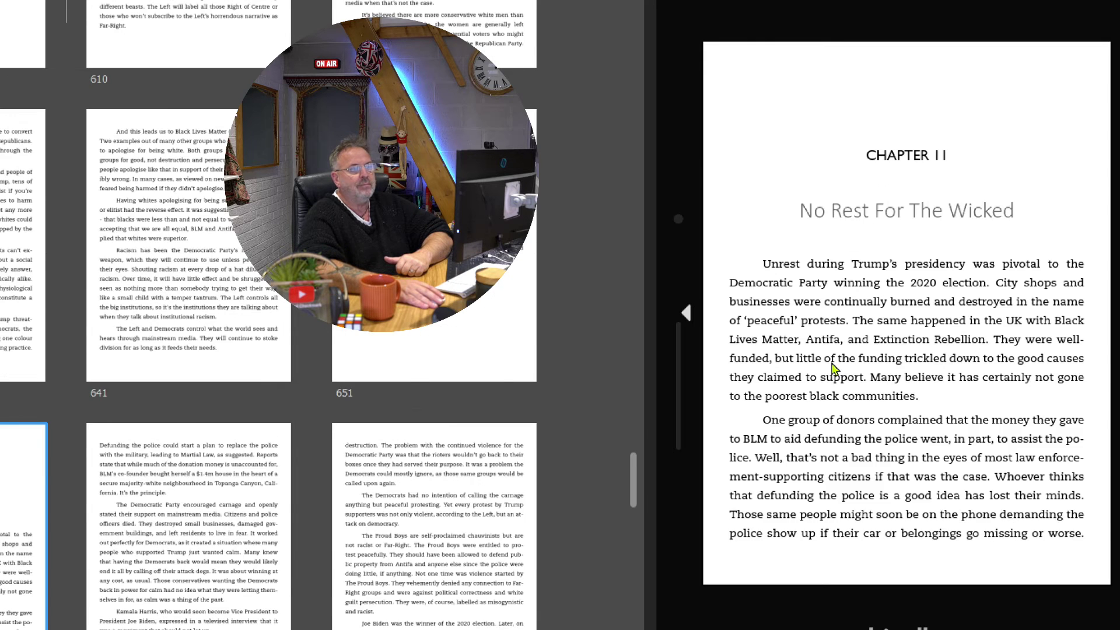